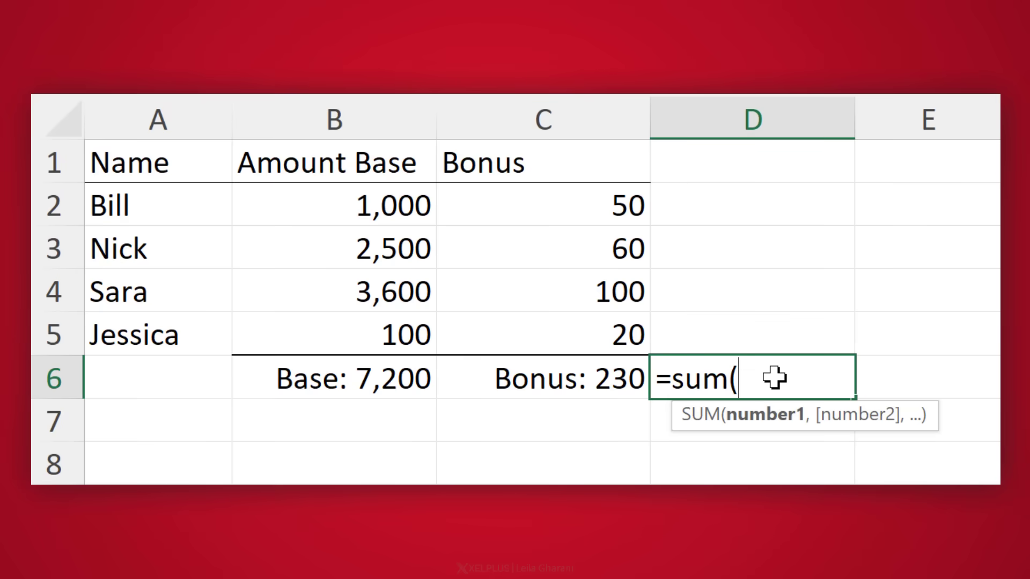
# Complete D6's formula as =SUM(B6:C6) so it adds the Base and Bonus totals to 7,430.
pyautogui.moveTo(417, 382); pyautogui.dragTo(547, 391)
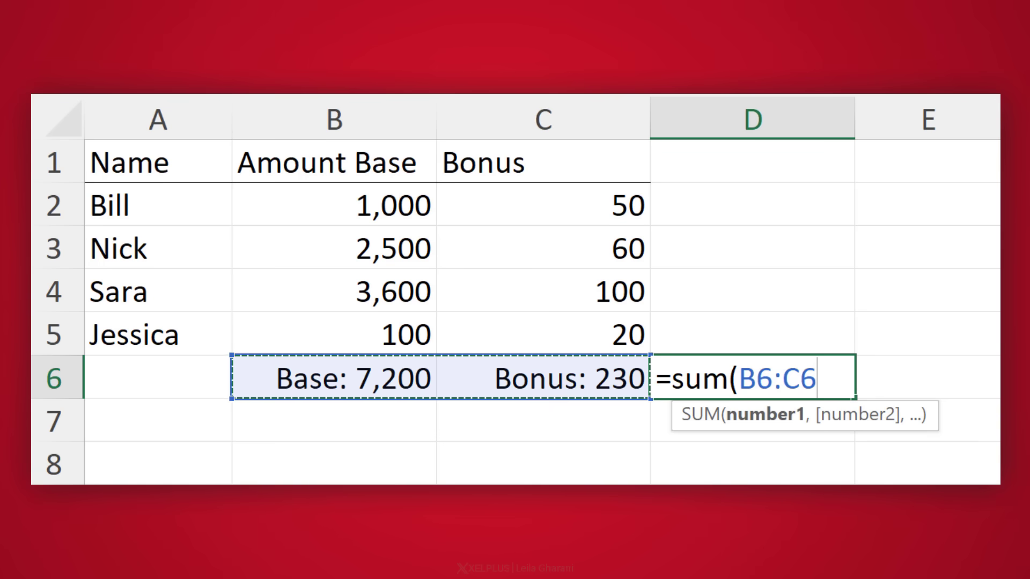
pyautogui.write(')')
pyautogui.press('Return')
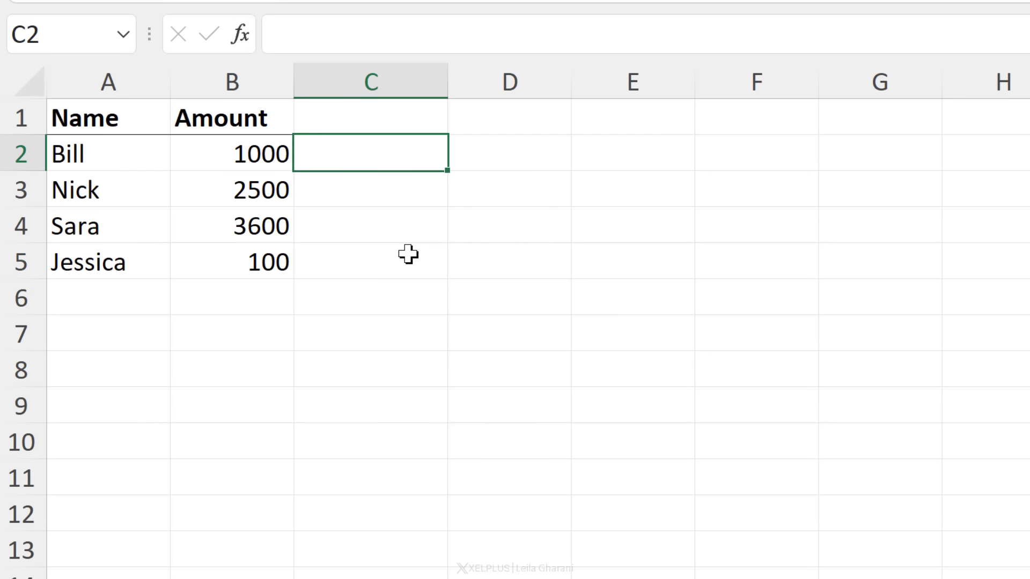
# Enter =A2&B2 in C2 so it joins name and amount as Bill1000.
pyautogui.write('=')
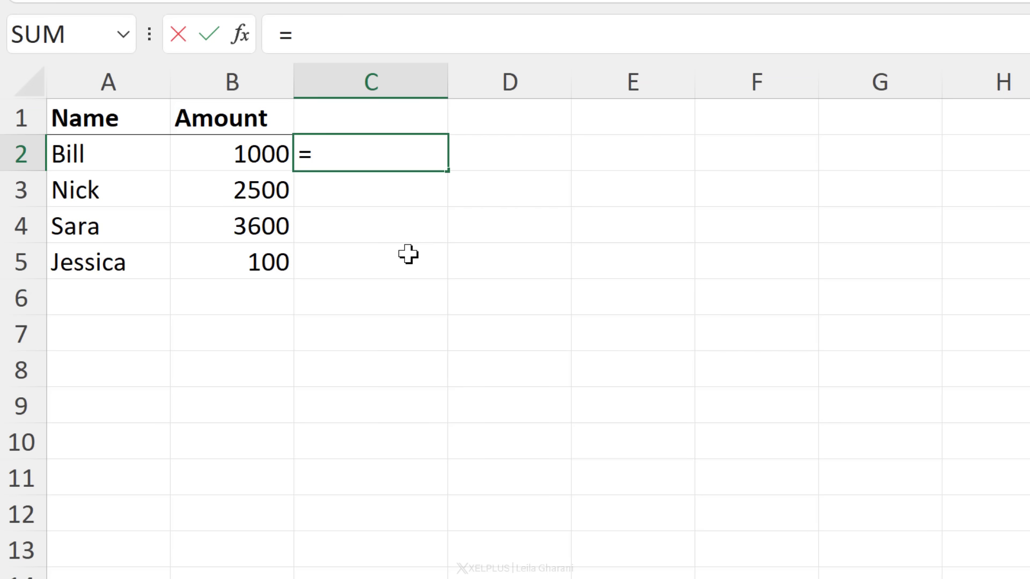
pyautogui.press('Left')
pyautogui.press('Left')
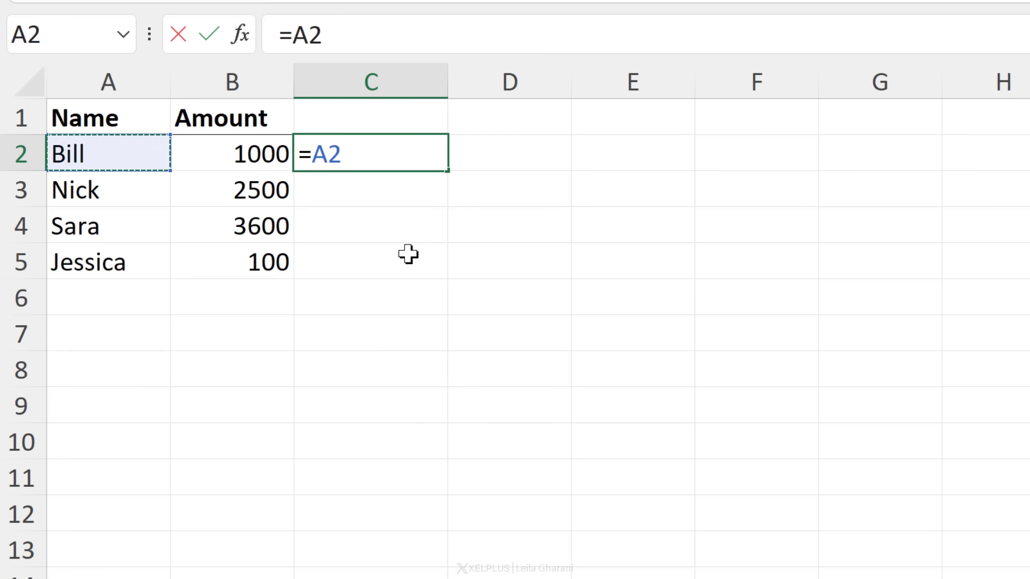
pyautogui.write('&')
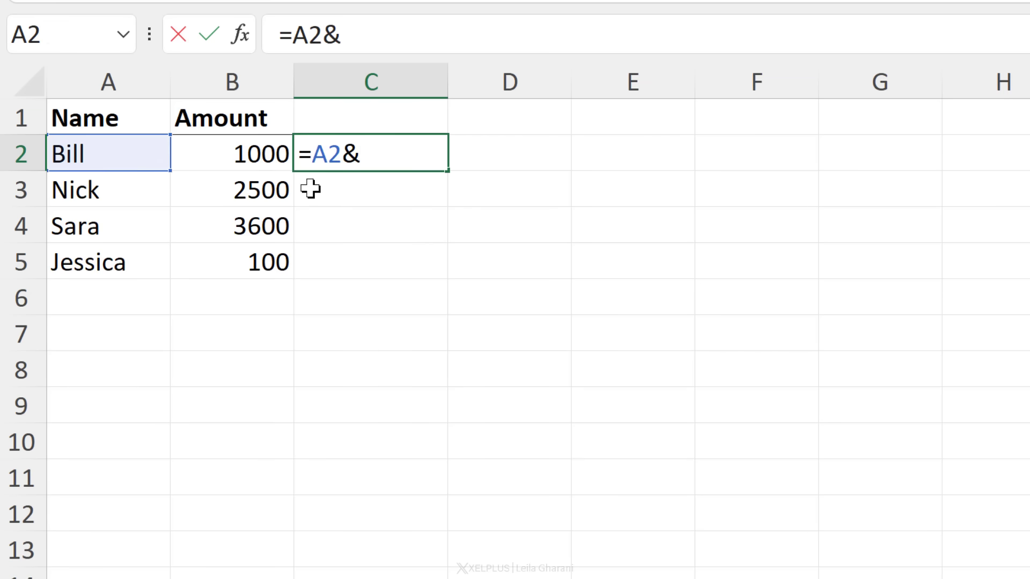
pyautogui.click(244, 157)
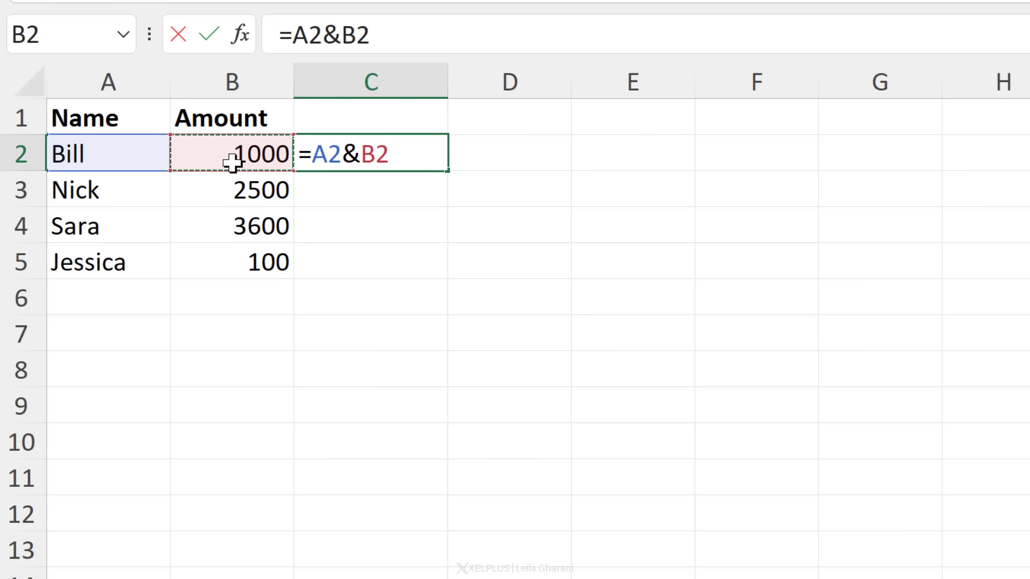
pyautogui.write('&')
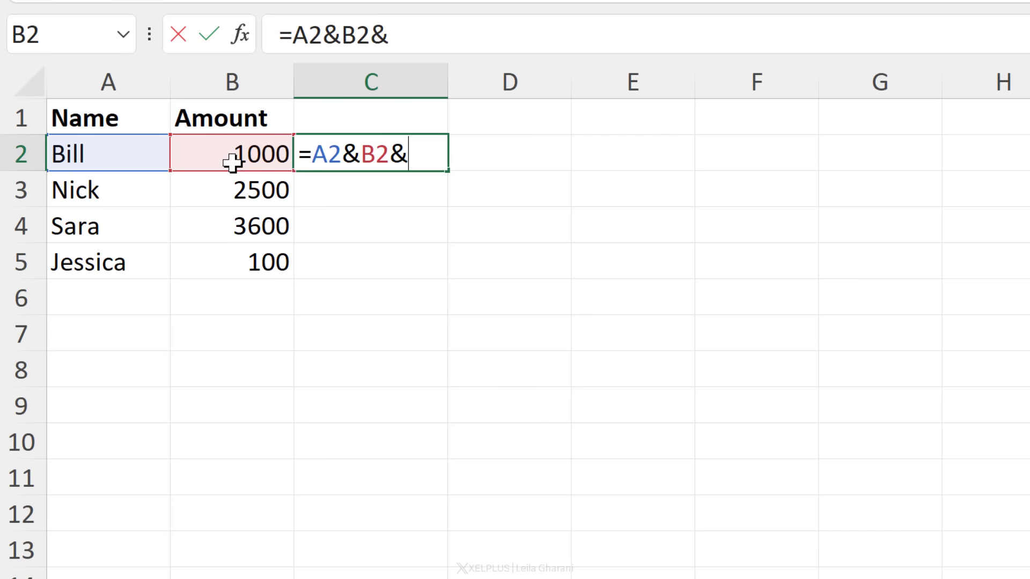
pyautogui.press('BackSpace')
pyautogui.press('Return')
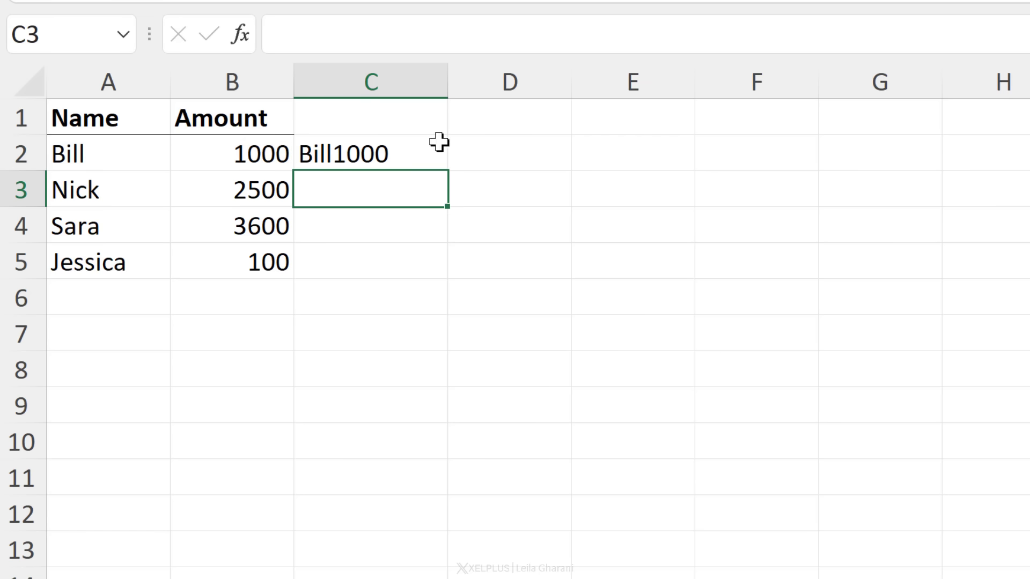
# Insert a quoted space before B2 in C2's formula, giving =A2&" "B2, which Excel rejects.
pyautogui.click(426, 156)
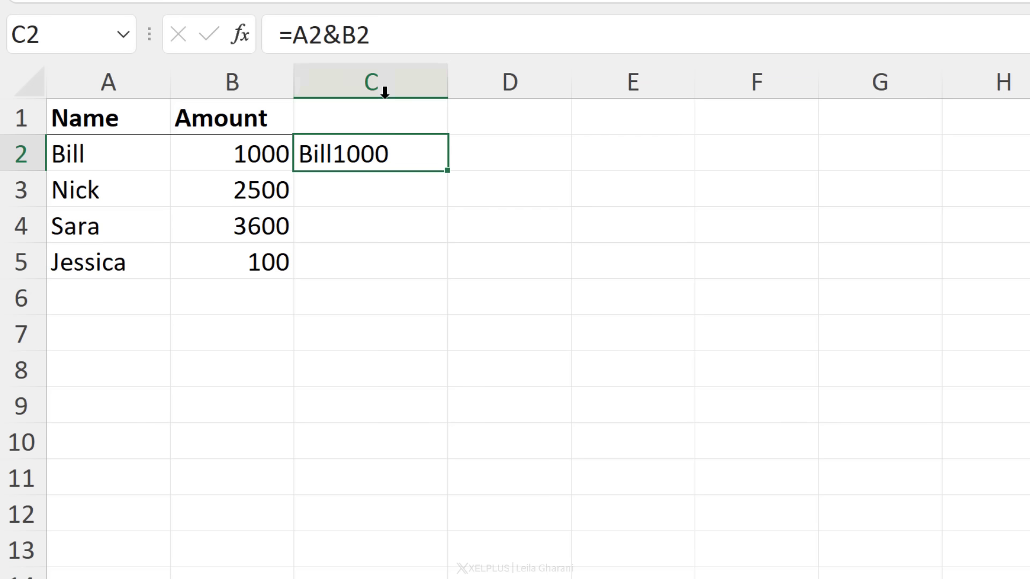
pyautogui.click(342, 35)
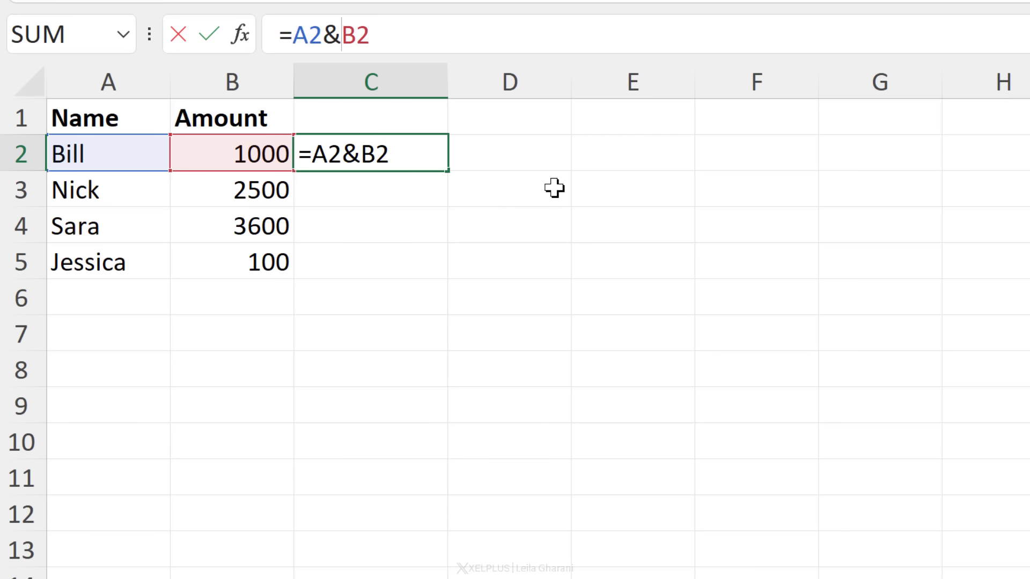
pyautogui.write('"')
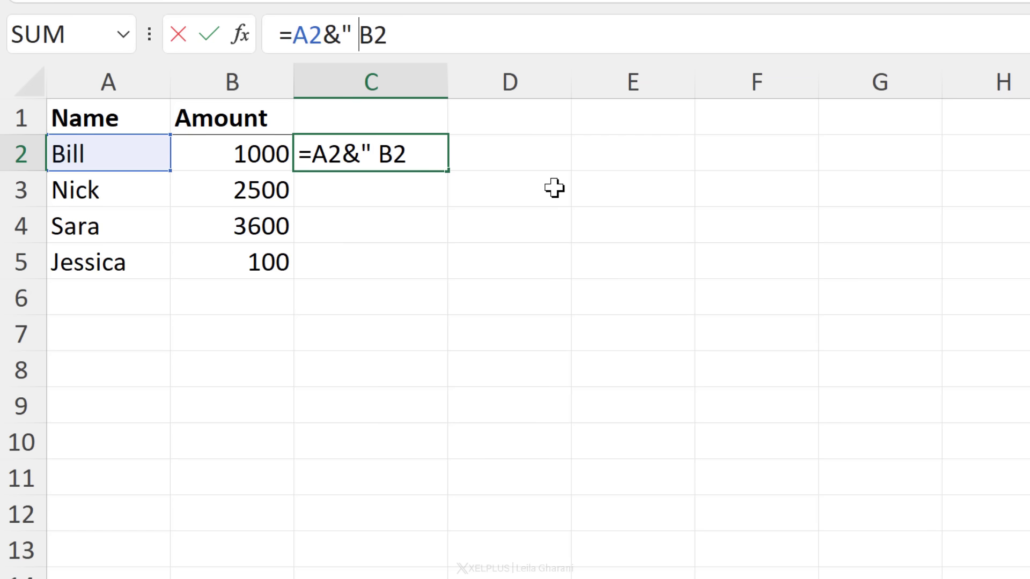
pyautogui.write('"')
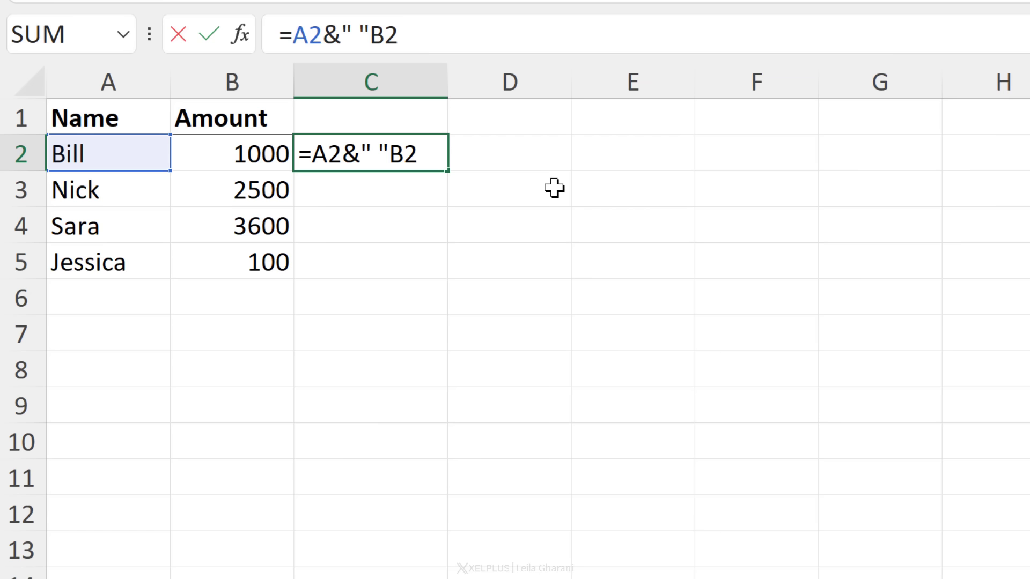
pyautogui.press('Return')
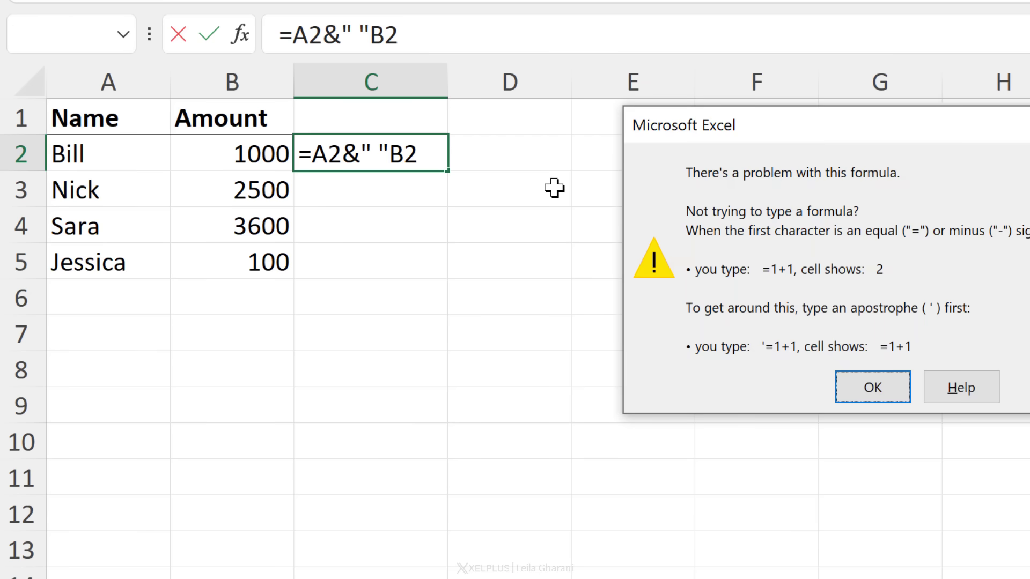
# Dismiss the warning and add & before B2, making C2 =A2&" "&B2 (Bill 1000).
pyautogui.click(846, 389)
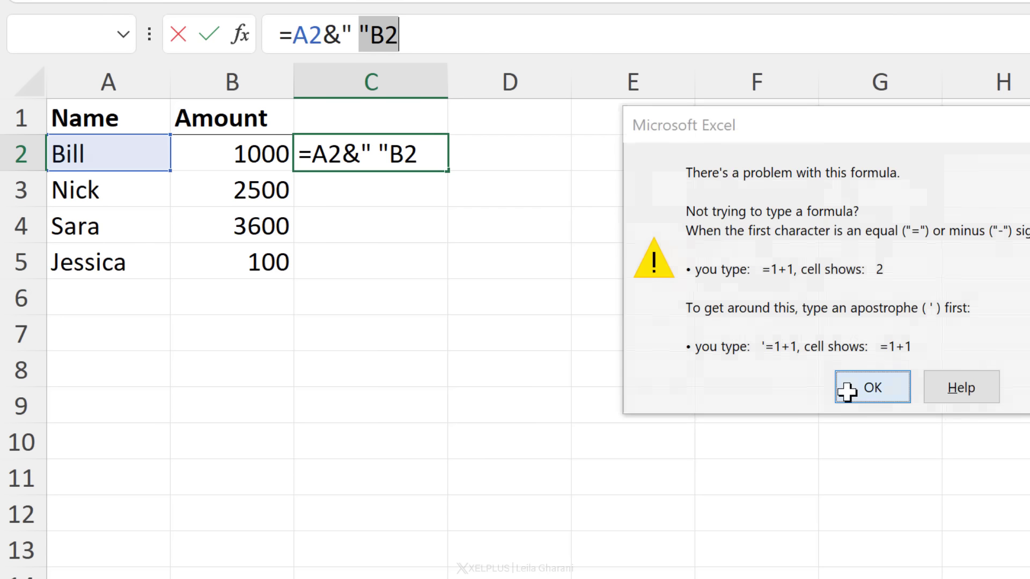
pyautogui.click(371, 36)
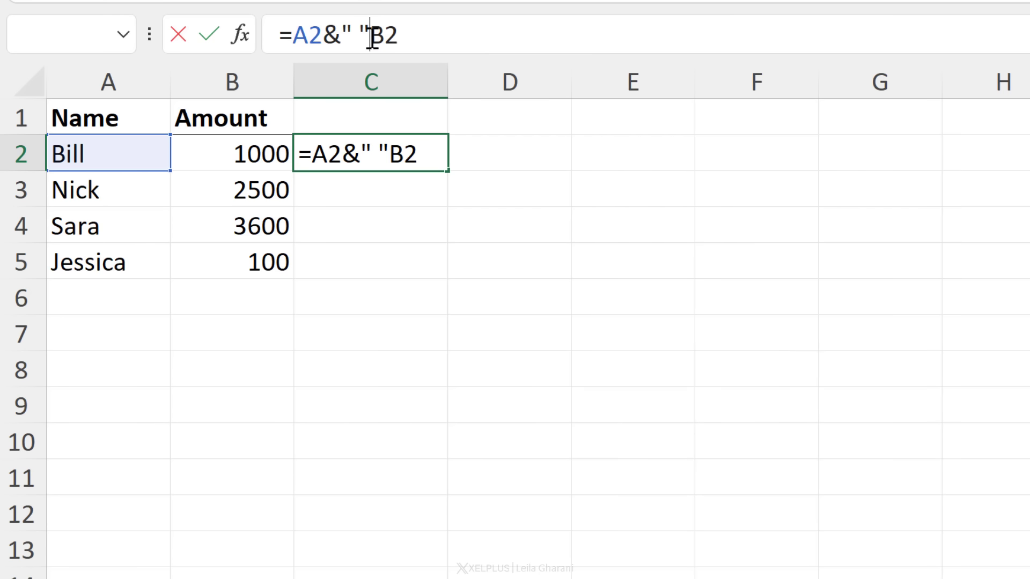
pyautogui.moveTo(371, 36); pyautogui.dragTo(402, 35)
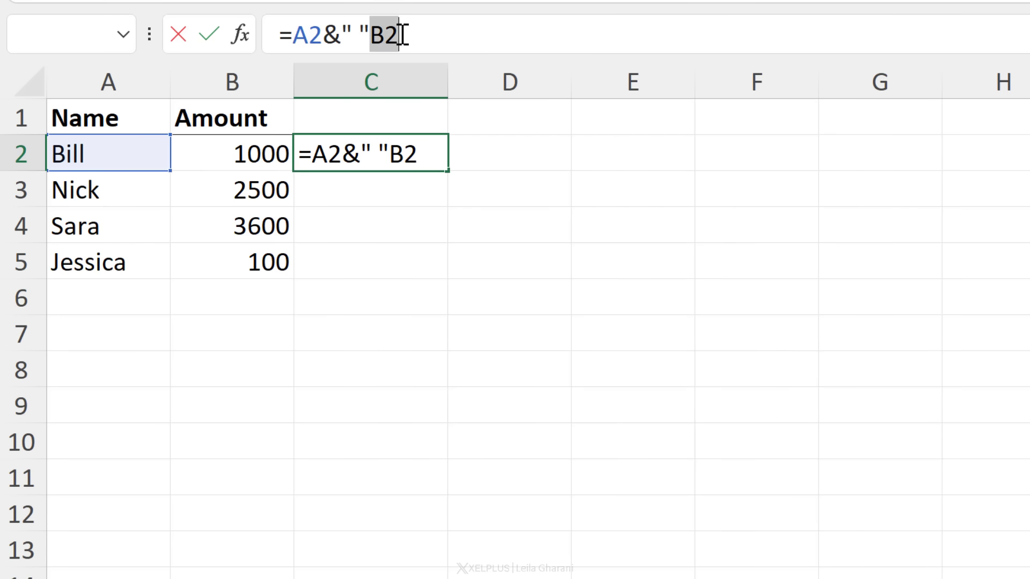
pyautogui.click(371, 32)
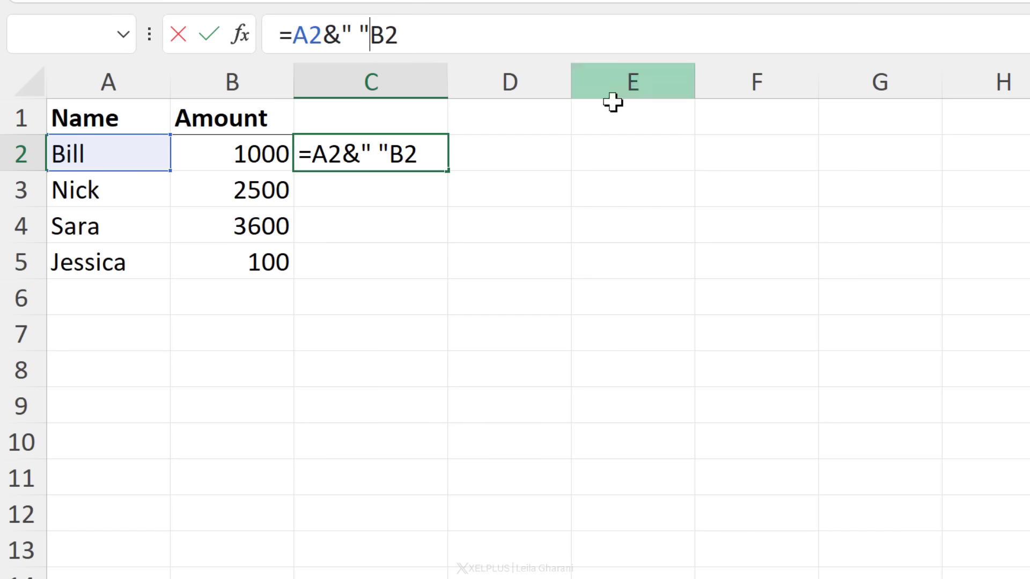
pyautogui.write('&')
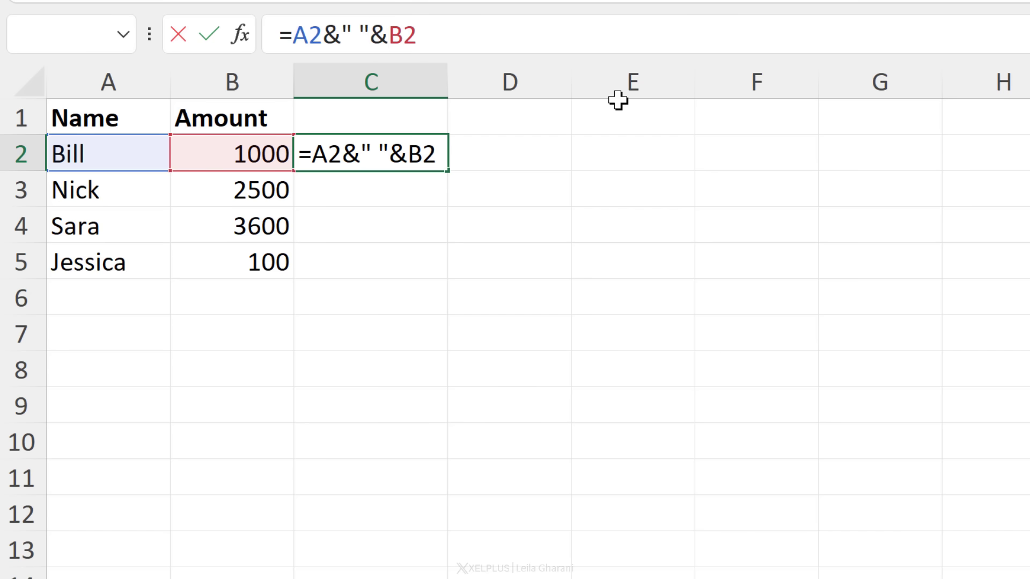
pyautogui.press('Return')
# Change C2's separator to " - " so it displays Bill - 1000.
pyautogui.press('Up')
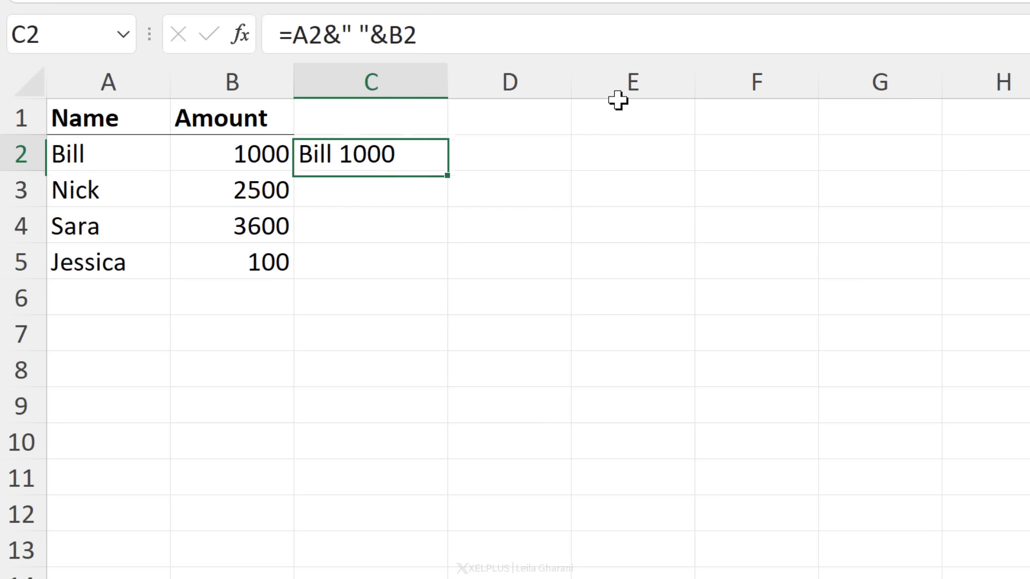
pyautogui.click(364, 33)
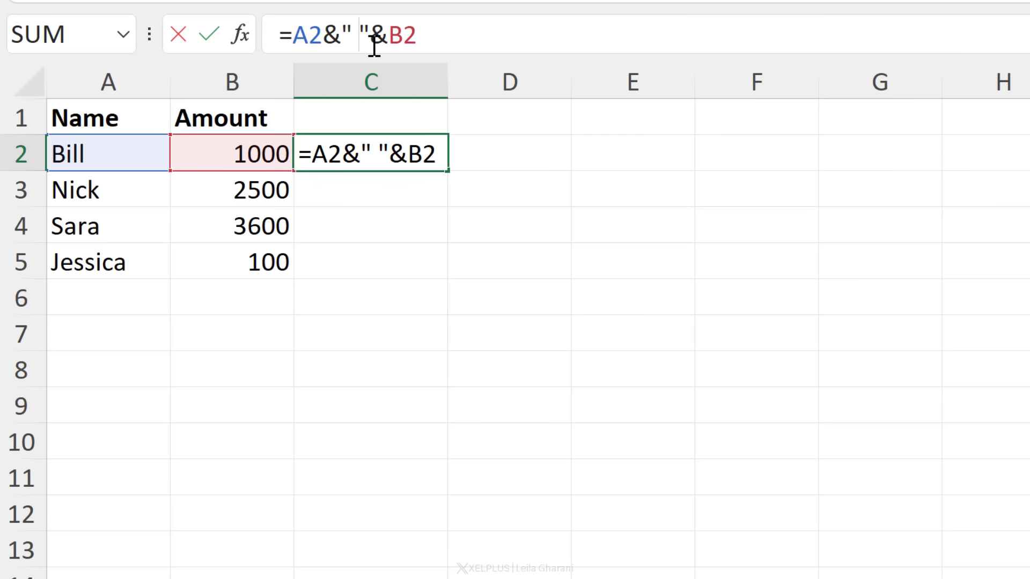
pyautogui.press('BackSpace')
pyautogui.write('-')
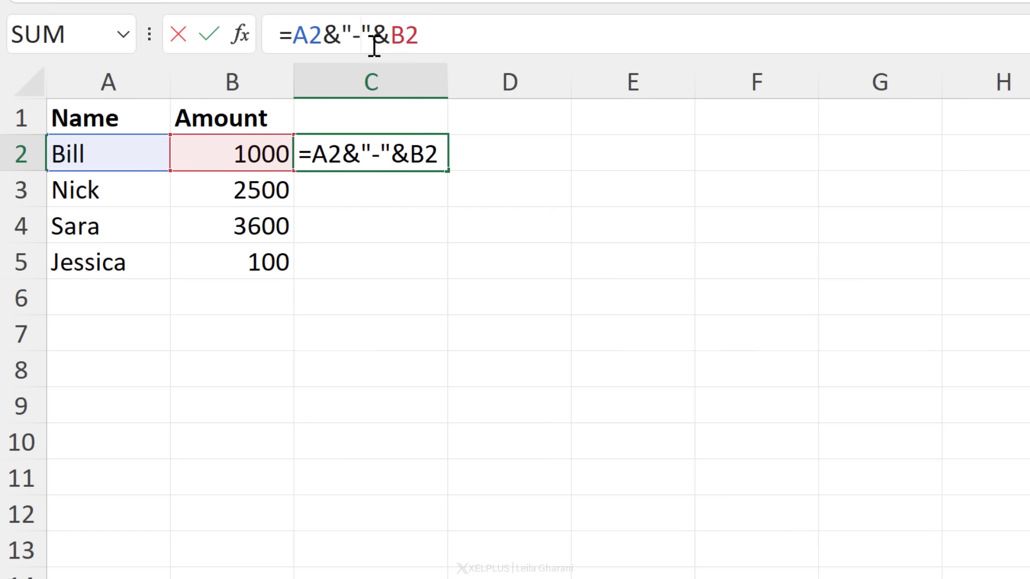
pyautogui.press('Return')
pyautogui.press('Up')
pyautogui.click(356, 33)
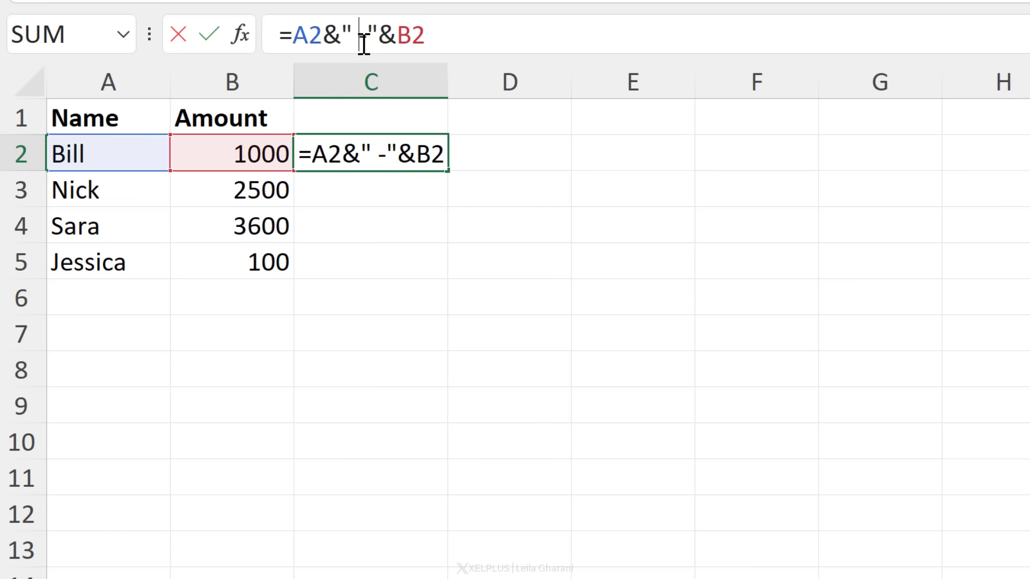
pyautogui.click(370, 39)
pyautogui.press('Return')
pyautogui.press('Up')
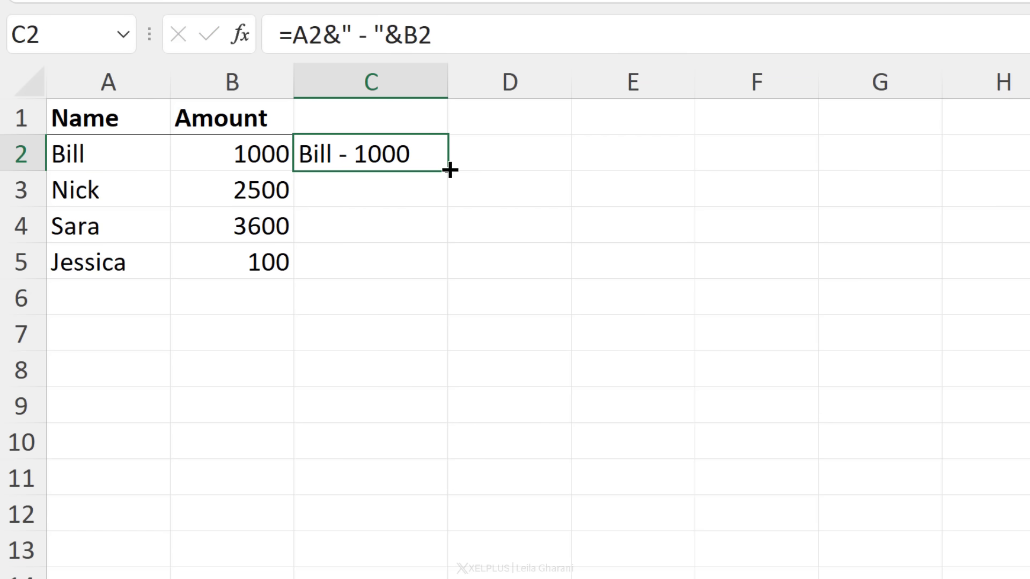
pyautogui.doubleClick(449, 171)
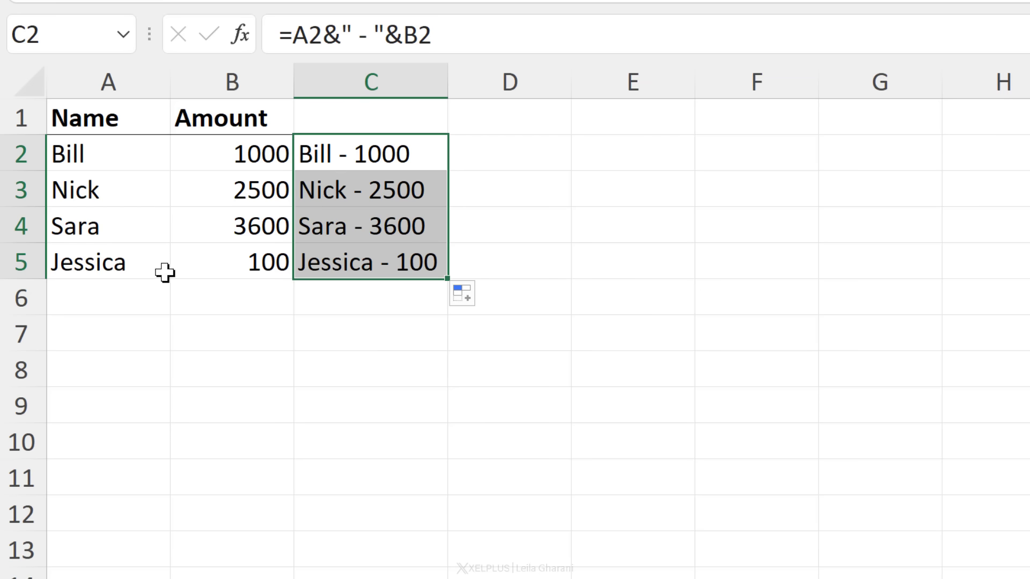
pyautogui.click(136, 265)
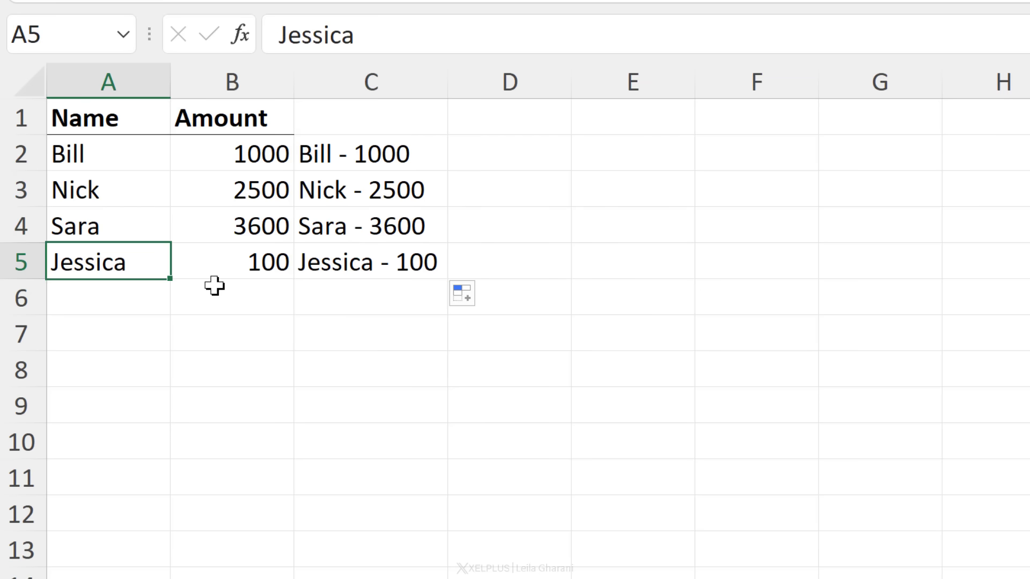
pyautogui.write('Jess')
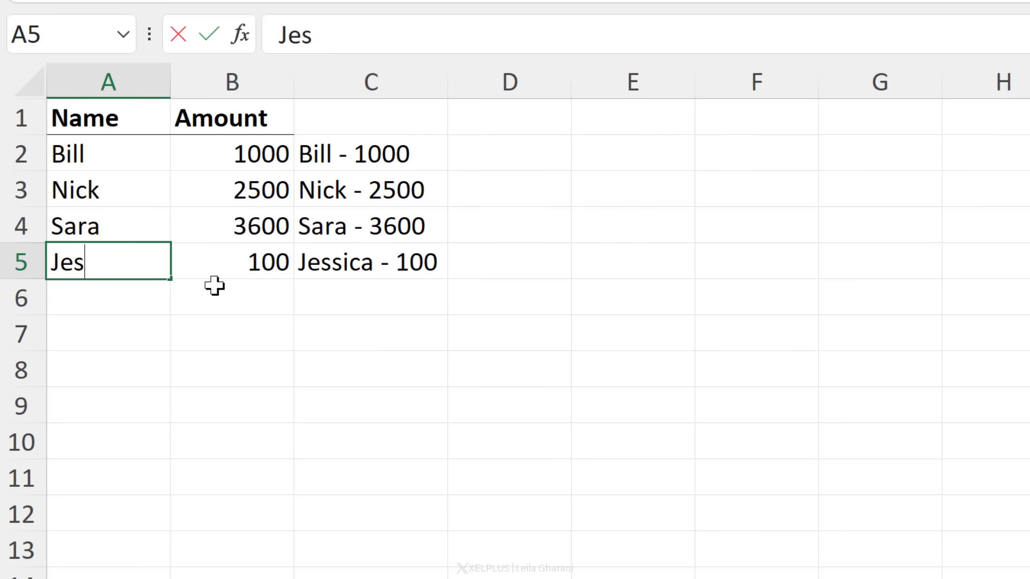
pyautogui.press('Return')
pyautogui.press('Up')
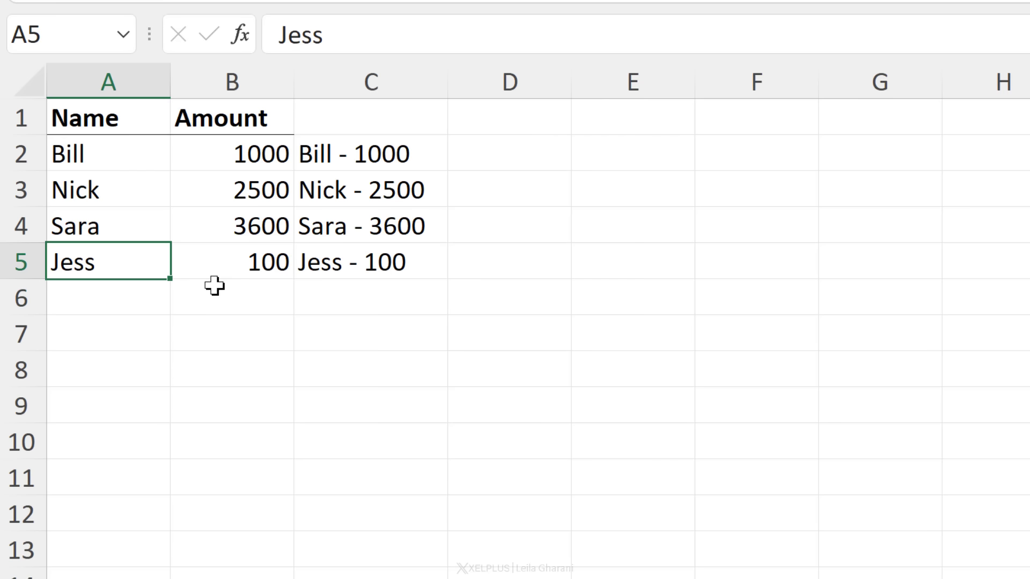
pyautogui.press('Right')
pyautogui.press('Right')
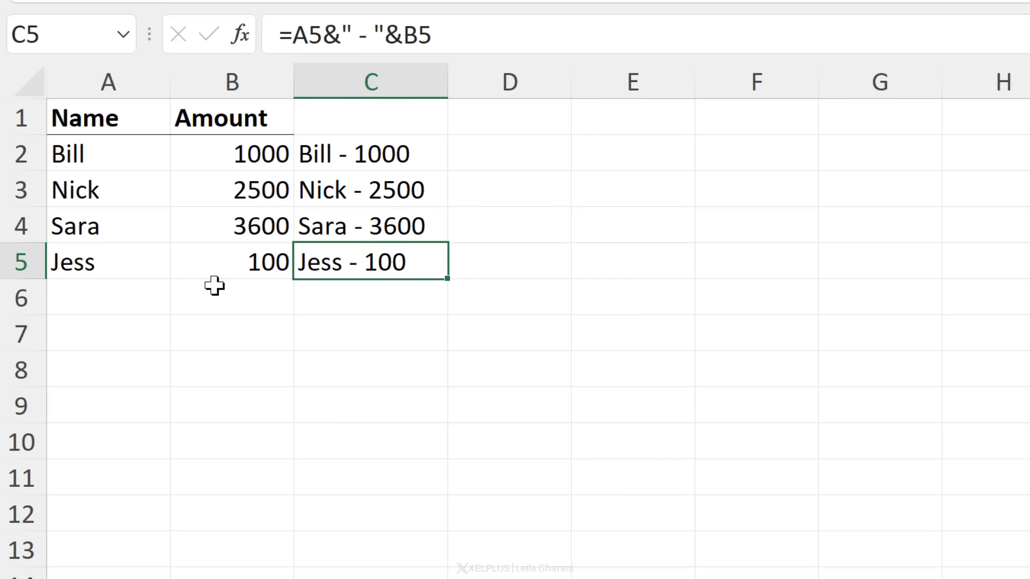
pyautogui.hotkey('ctrl', 'z')
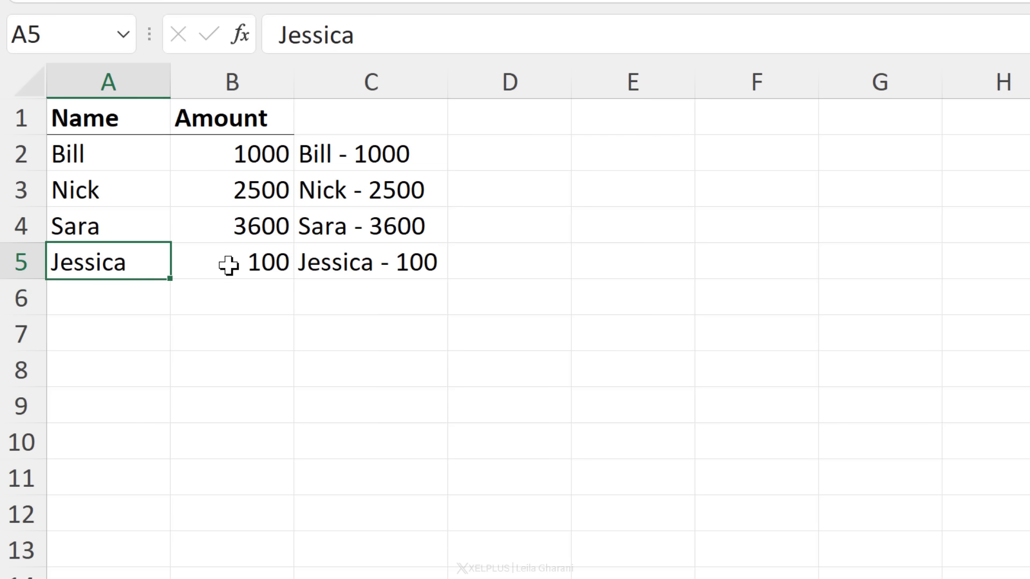
pyautogui.click(359, 155)
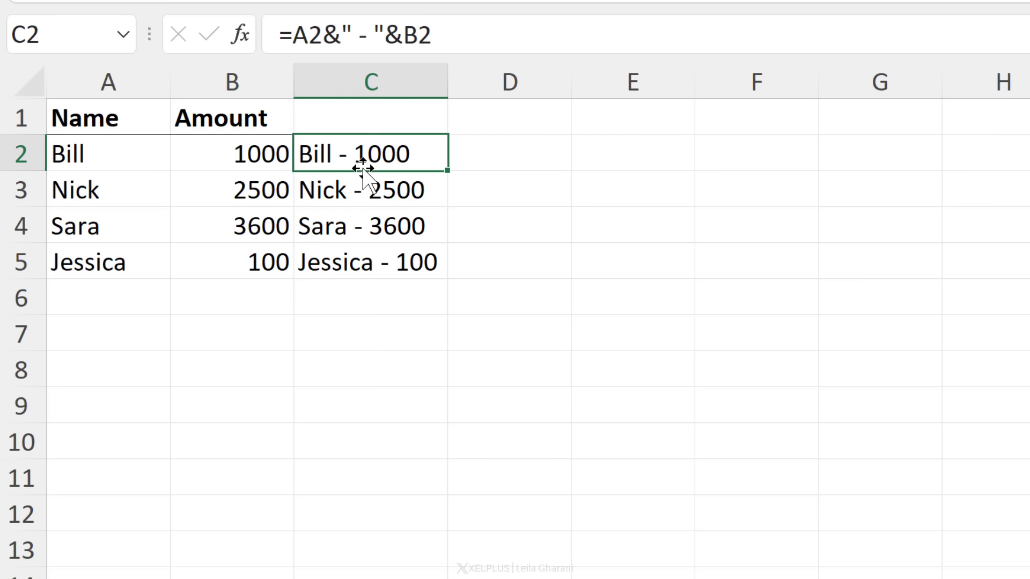
# Replace C2's dash separator with spaces and $, then copy the formula down to C5.
pyautogui.click(368, 35)
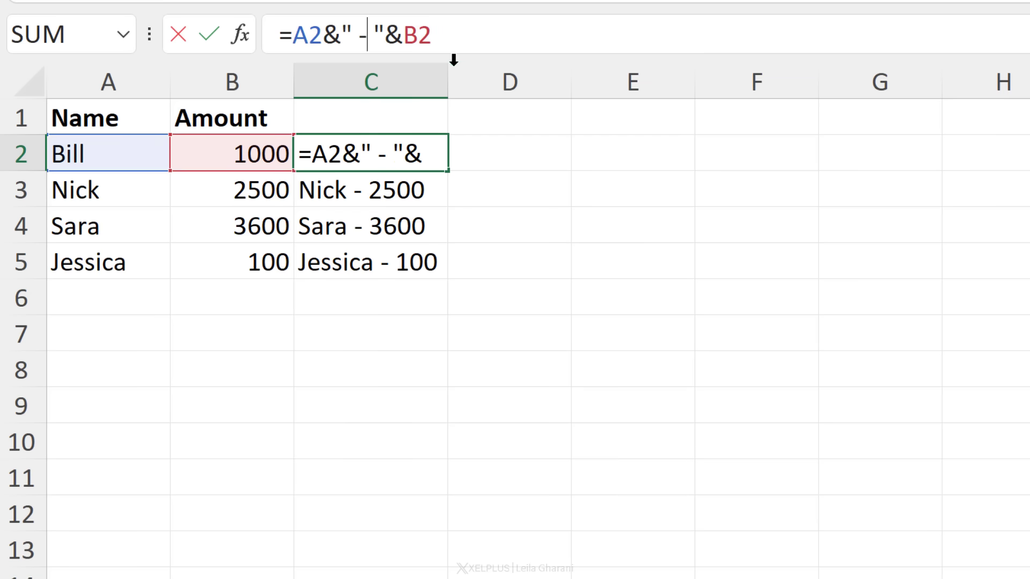
pyautogui.press('BackSpace')
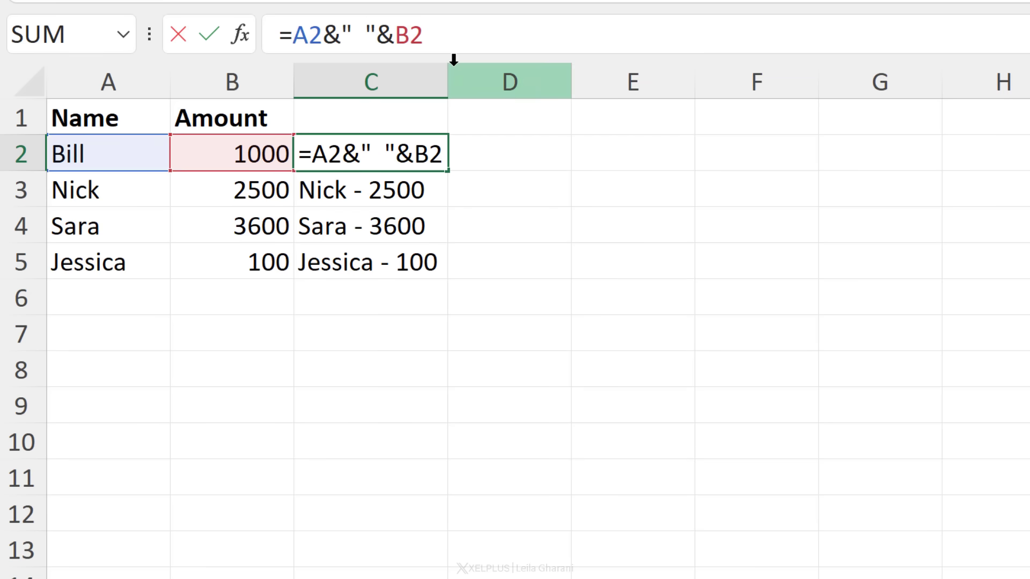
pyautogui.press('Delete')
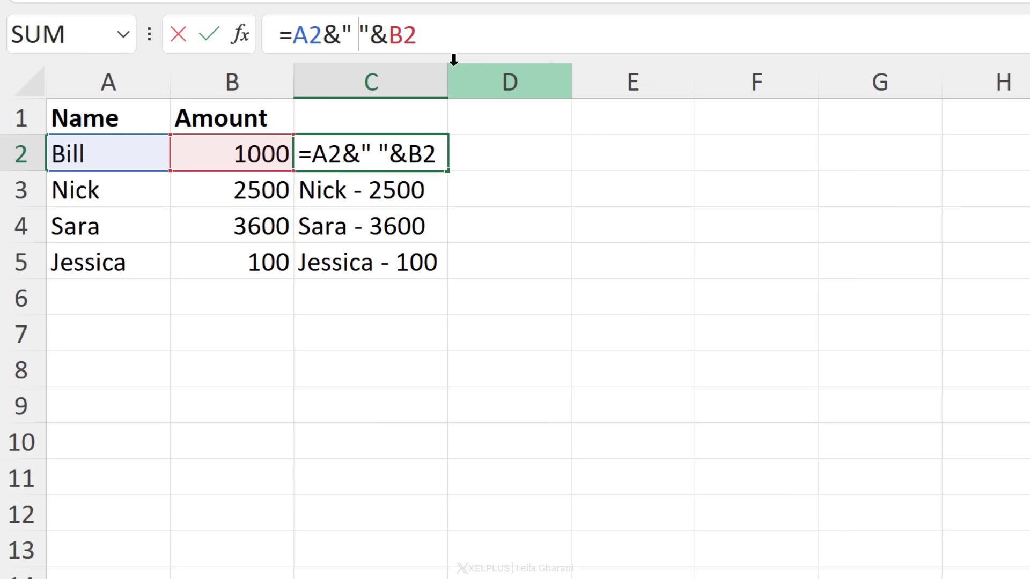
pyautogui.write('$')
pyautogui.press('Return')
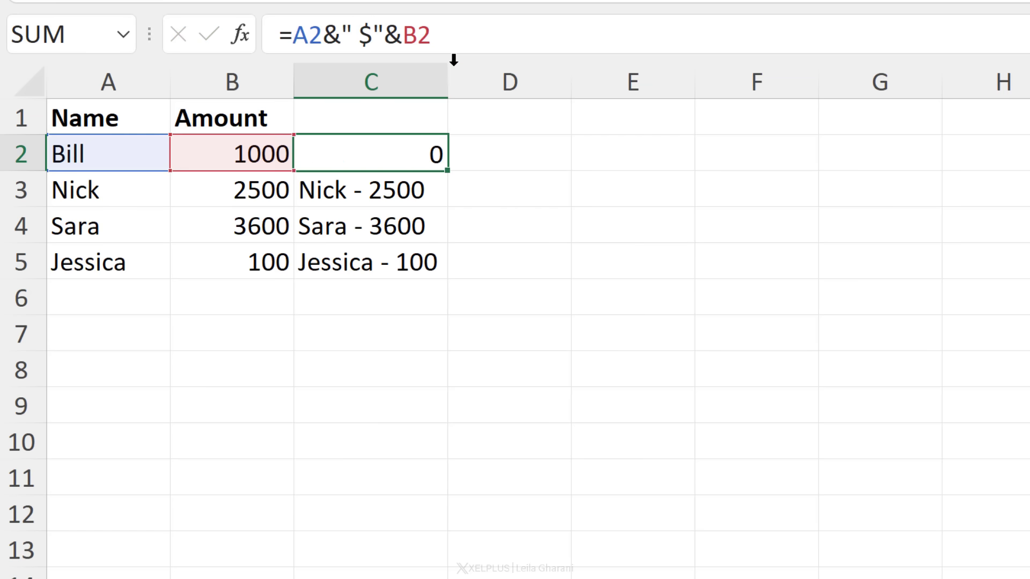
pyautogui.press('Up')
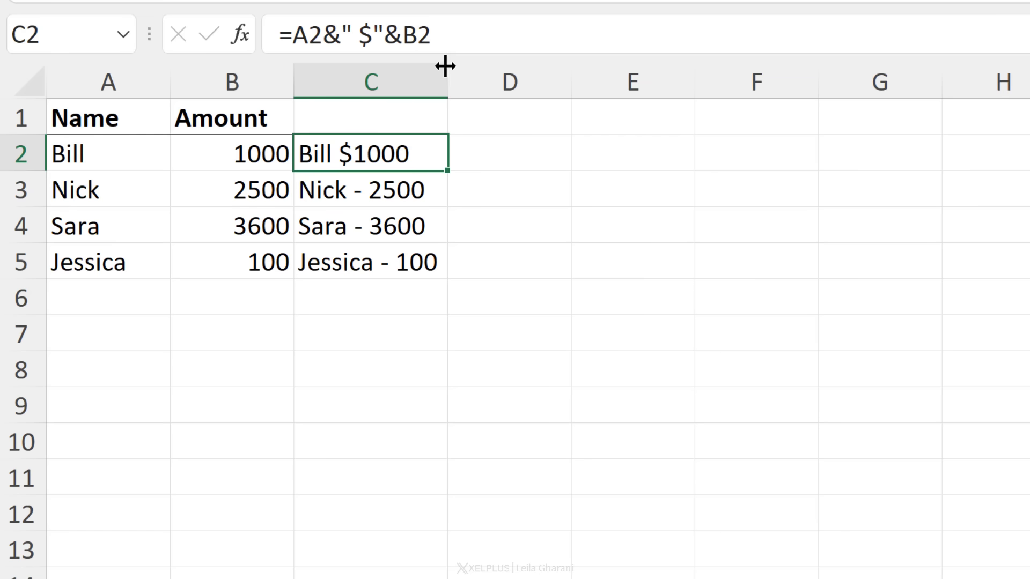
pyautogui.doubleClick(448, 171)
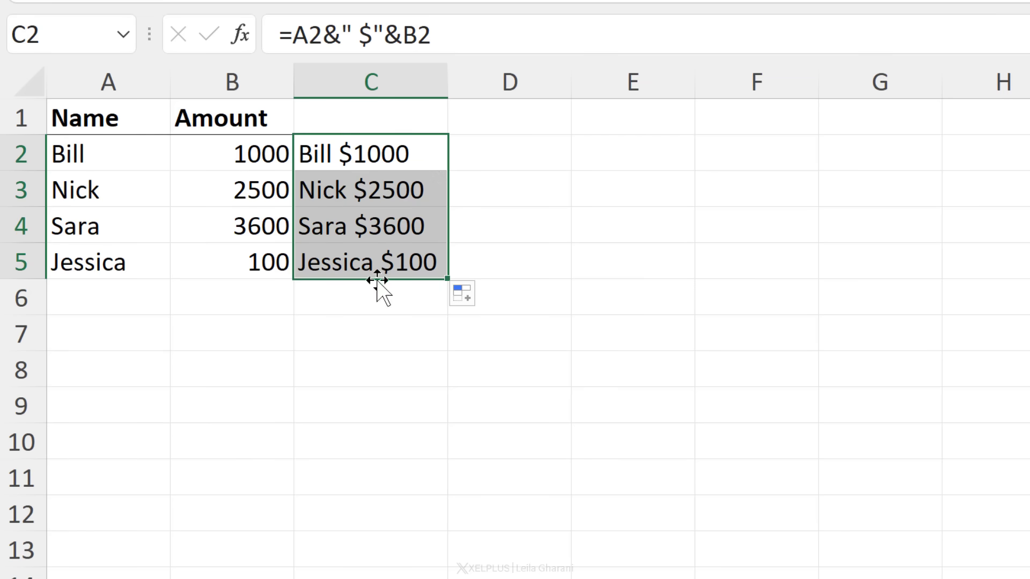
# Widen the spacing to " $", copy it down to C5 and autofit column C.
pyautogui.click(356, 38)
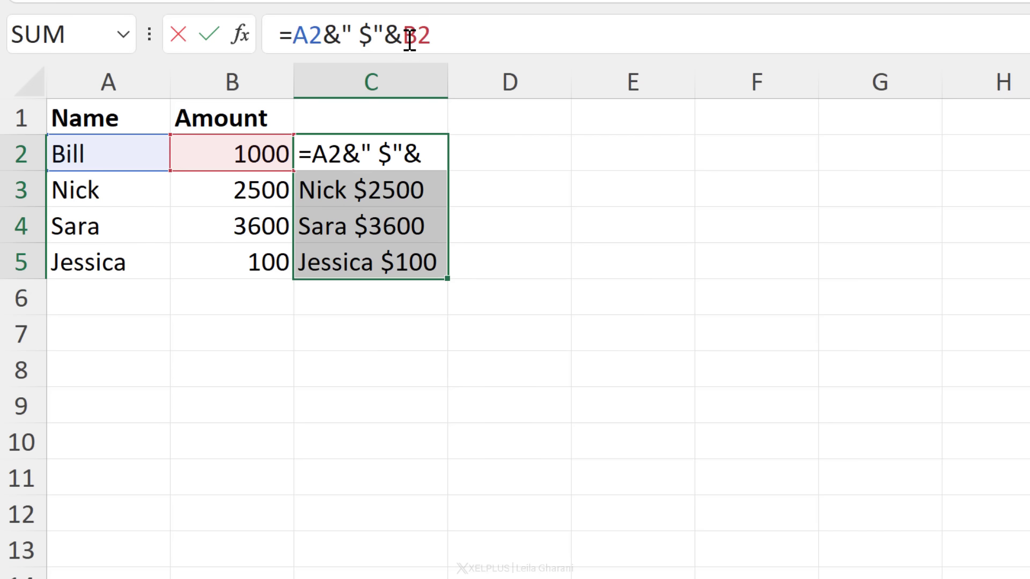
pyautogui.press('Return')
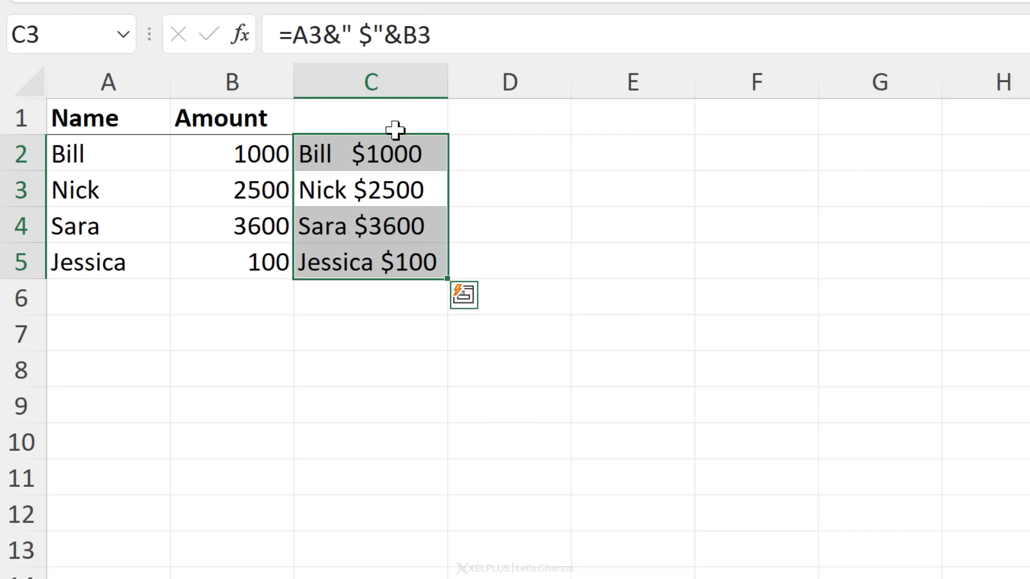
pyautogui.click(388, 150)
pyautogui.doubleClick(444, 88)
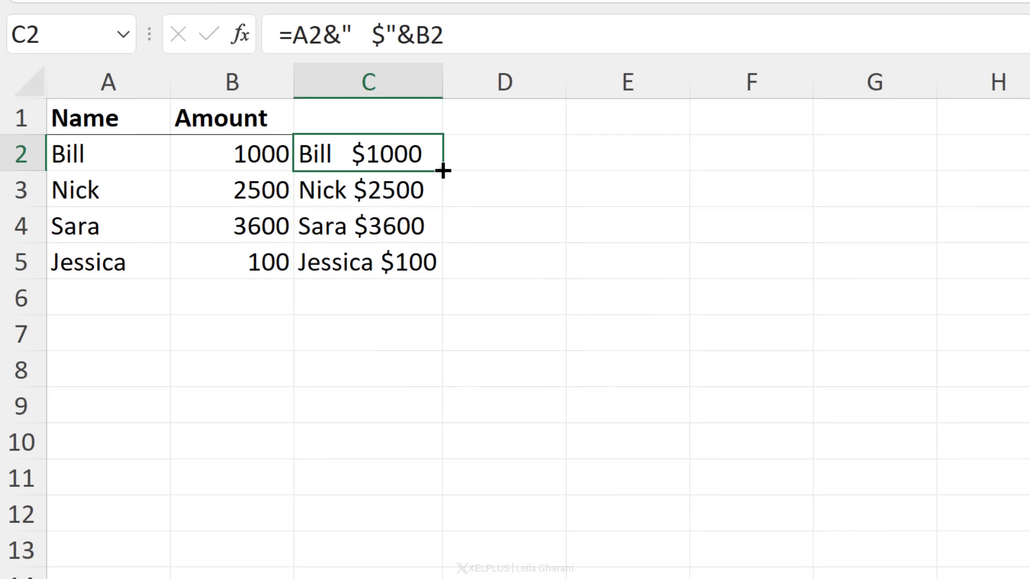
pyautogui.doubleClick(441, 169)
pyautogui.doubleClick(442, 81)
pyautogui.click(429, 223)
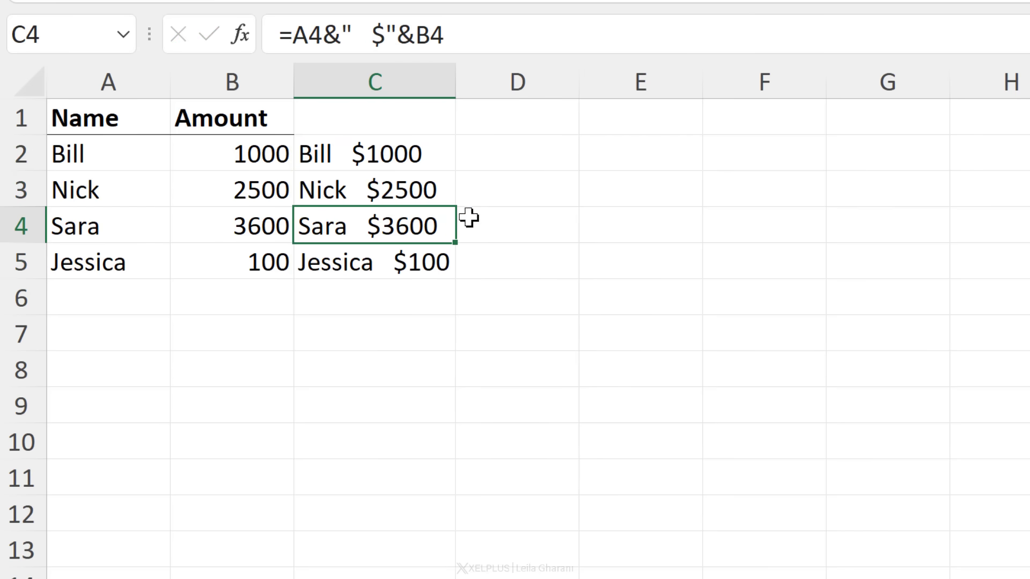
pyautogui.click(397, 150)
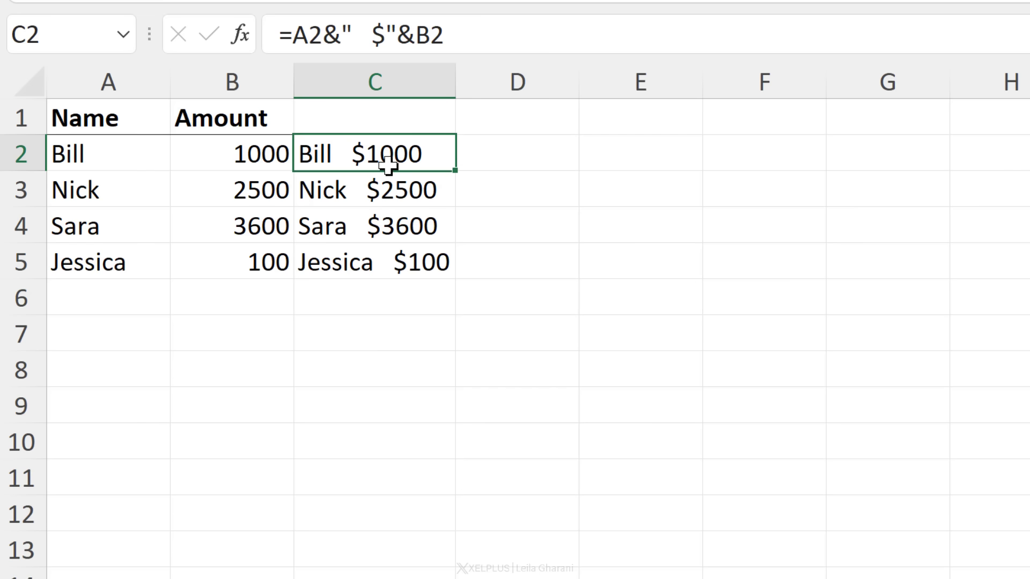
# Reduce C2's separator to a single space, giving =A2&" "&B2.
pyautogui.click(386, 36)
pyautogui.press('BackSpace')
pyautogui.press('BackSpace')
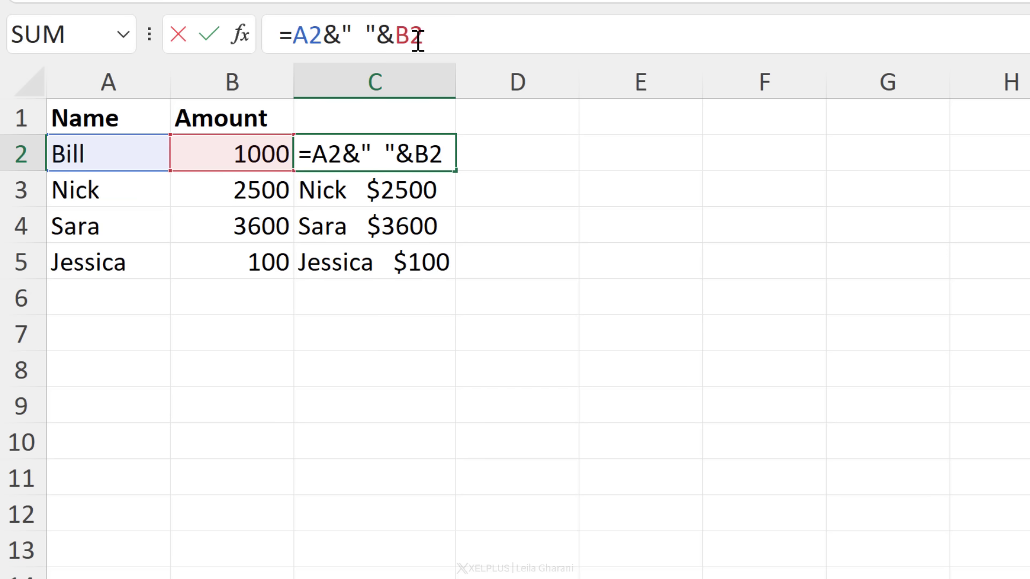
pyautogui.press('BackSpace')
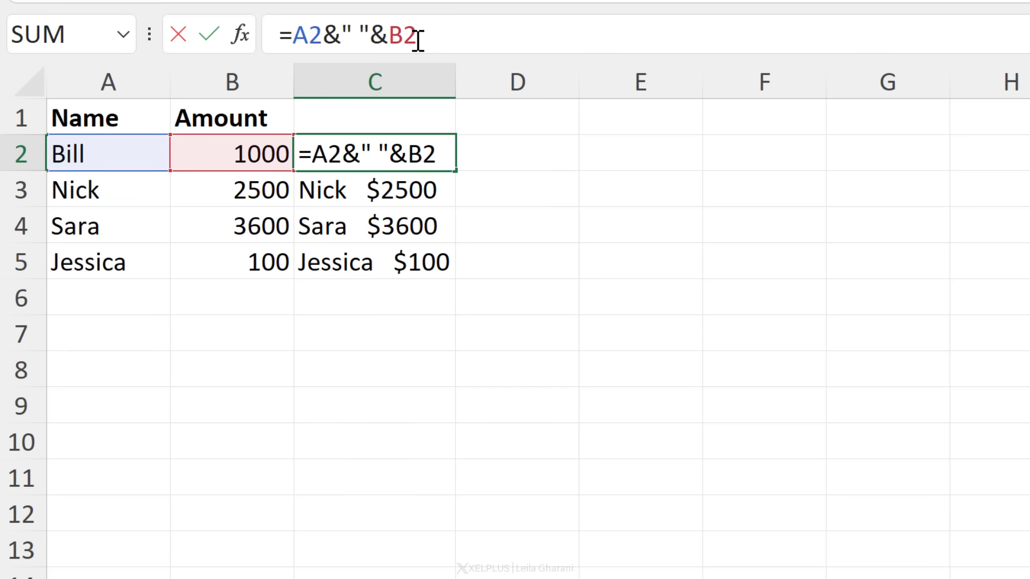
pyautogui.press('Return')
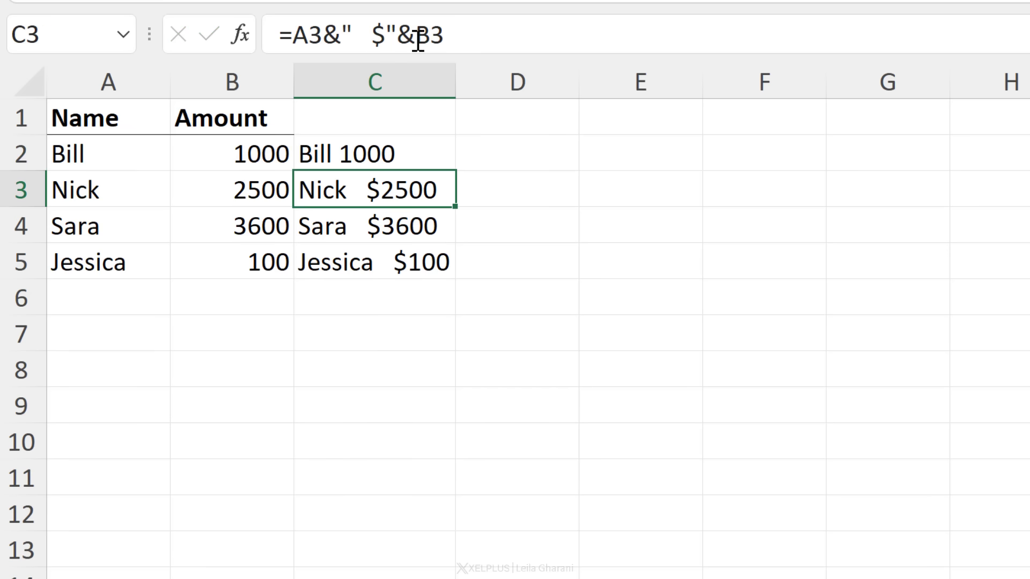
pyautogui.press('Up')
# Wrap B2 as TEXT(B2,"") in C2's formula and copy it down through C5.
pyautogui.doubleClick(418, 40)
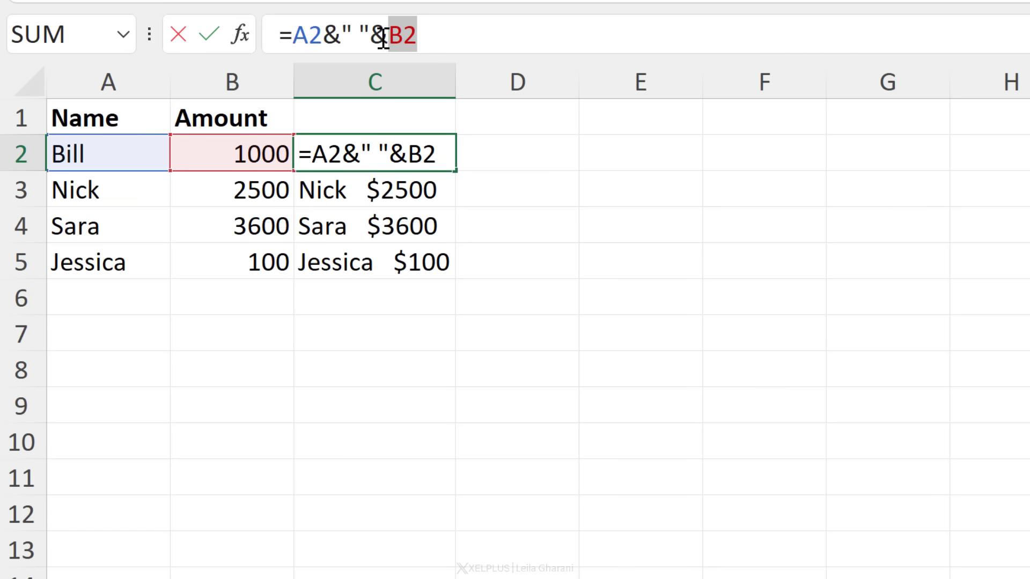
pyautogui.click(420, 37)
pyautogui.write('text')
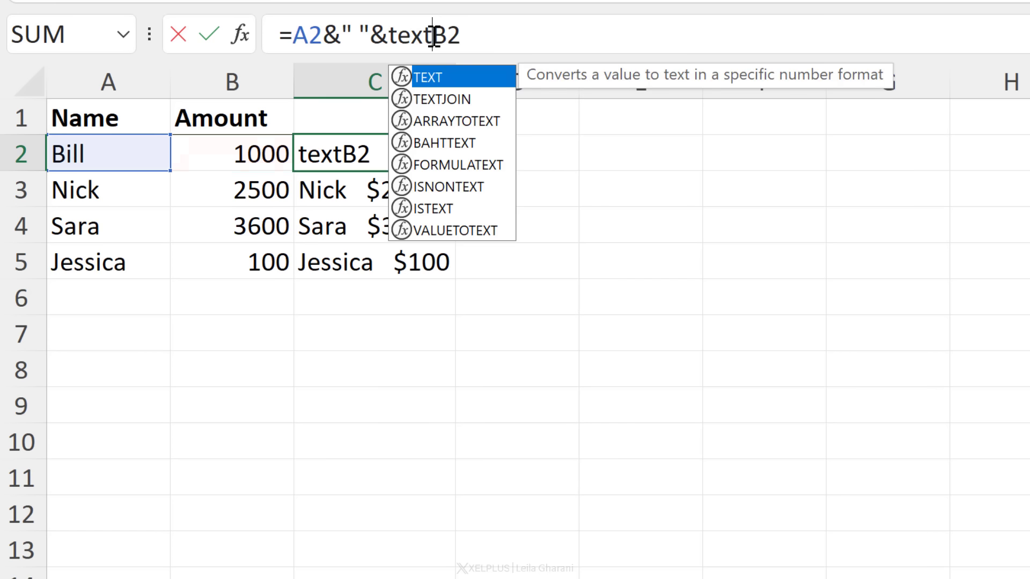
pyautogui.write('(')
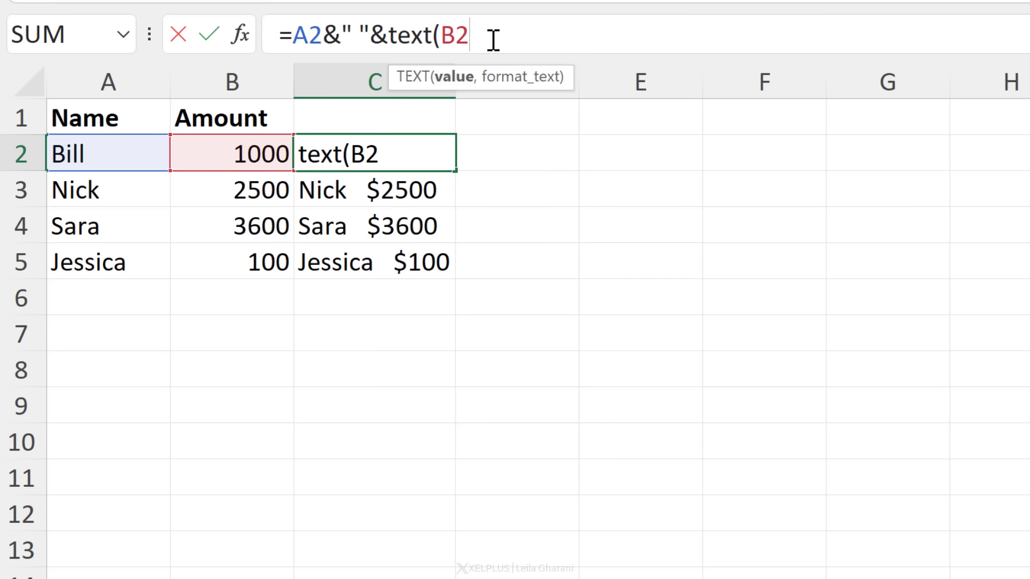
pyautogui.write(',')
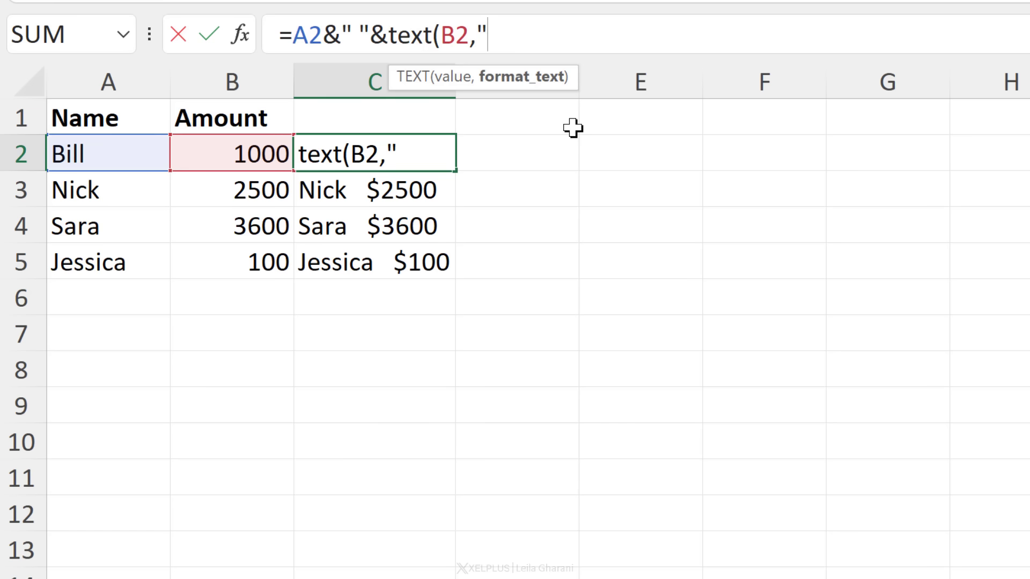
pyautogui.write('")')
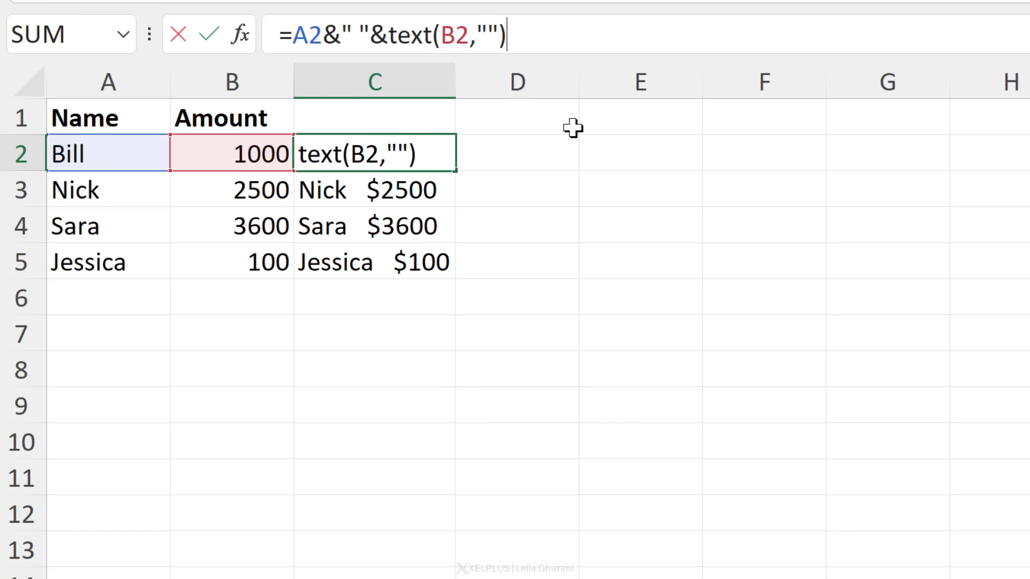
pyautogui.press('Return')
pyautogui.press('Up')
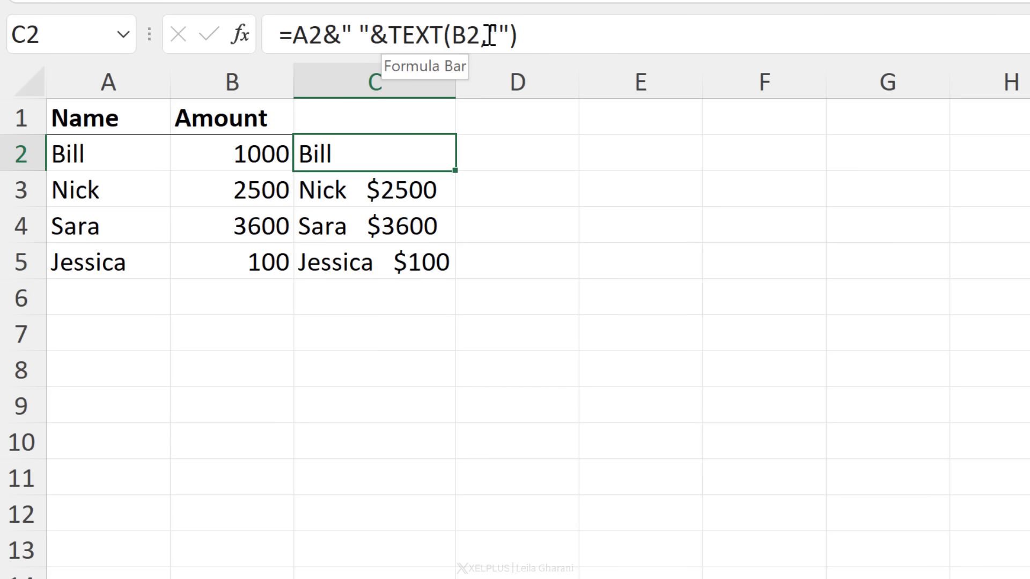
pyautogui.doubleClick(453, 172)
pyautogui.click(406, 160)
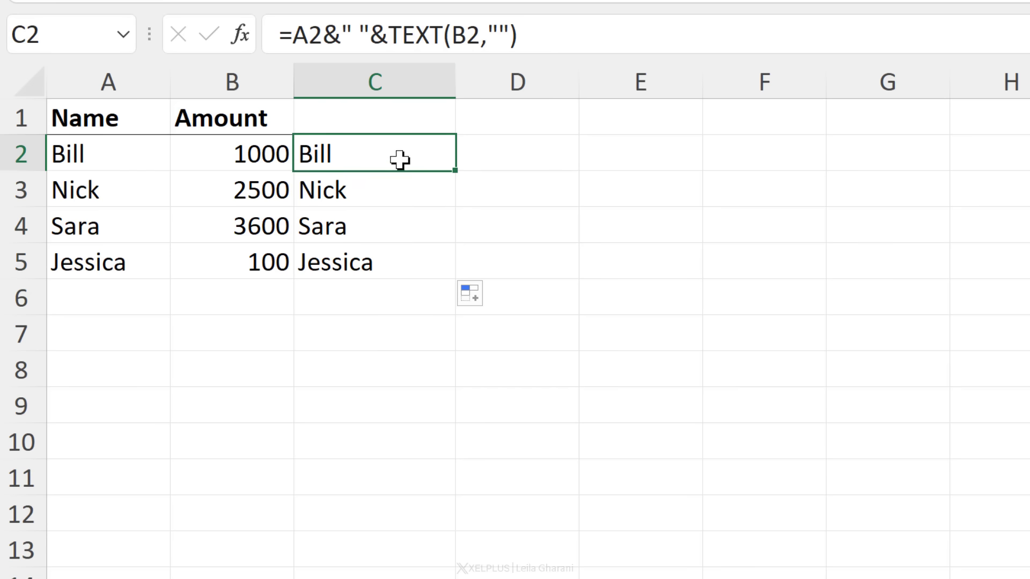
pyautogui.rightClick(383, 153)
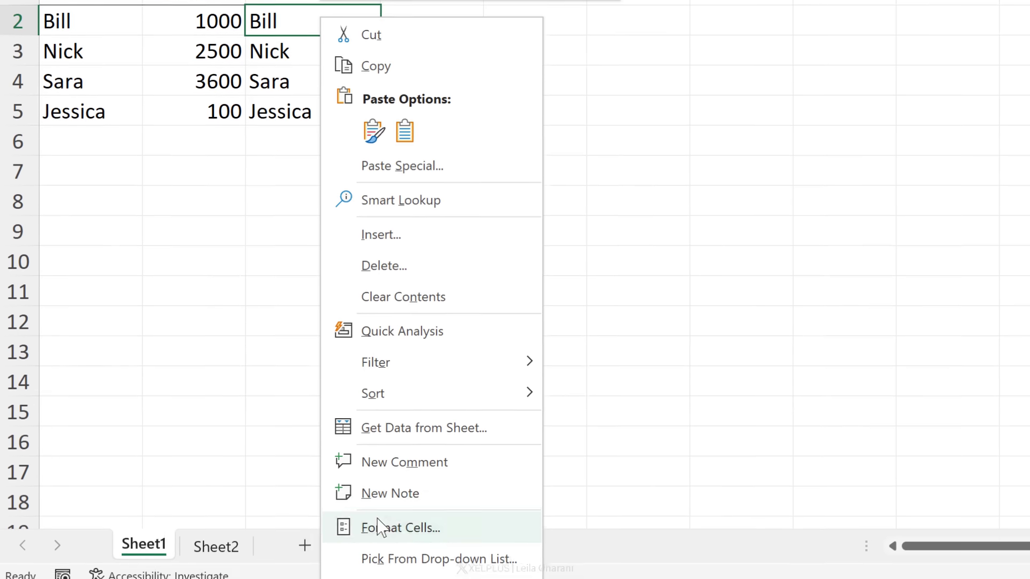
pyautogui.click(381, 527)
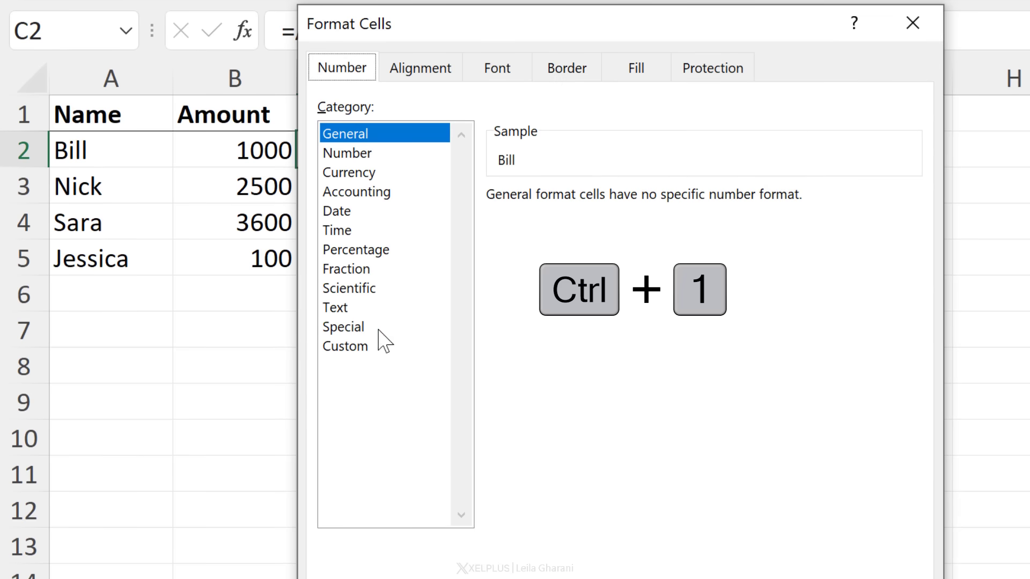
pyautogui.click(348, 347)
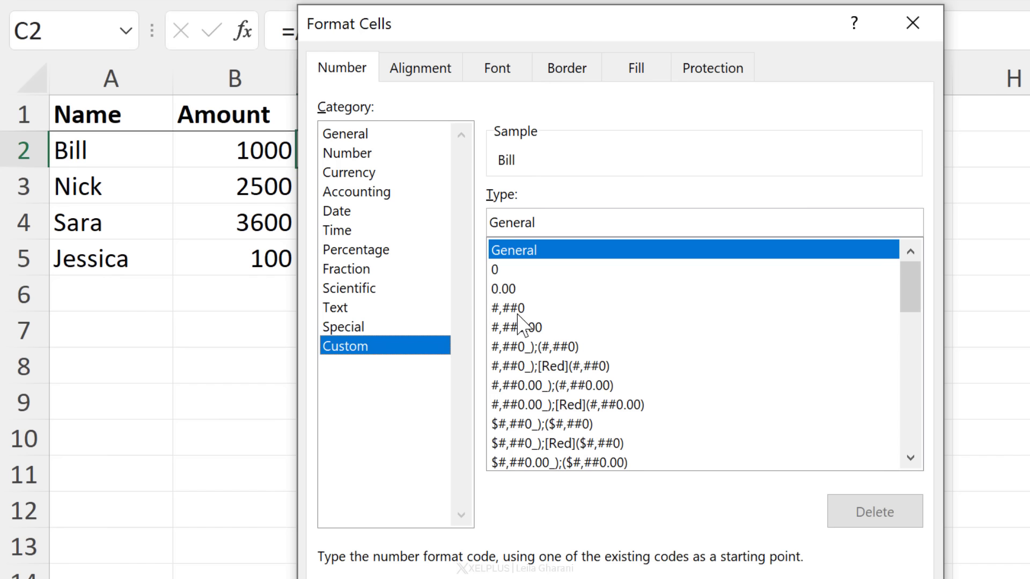
pyautogui.click(518, 310)
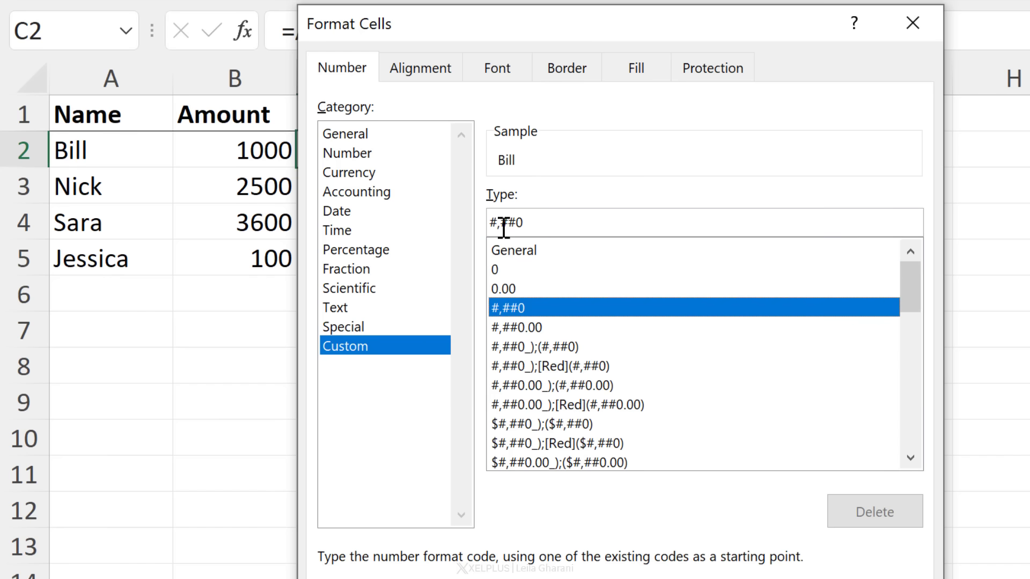
pyautogui.click(539, 330)
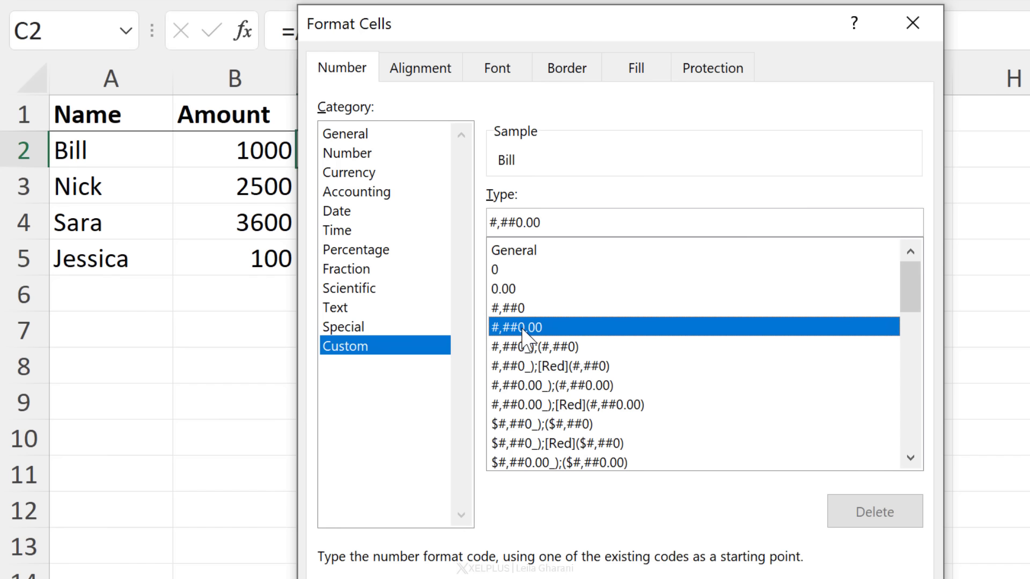
pyautogui.press('Up')
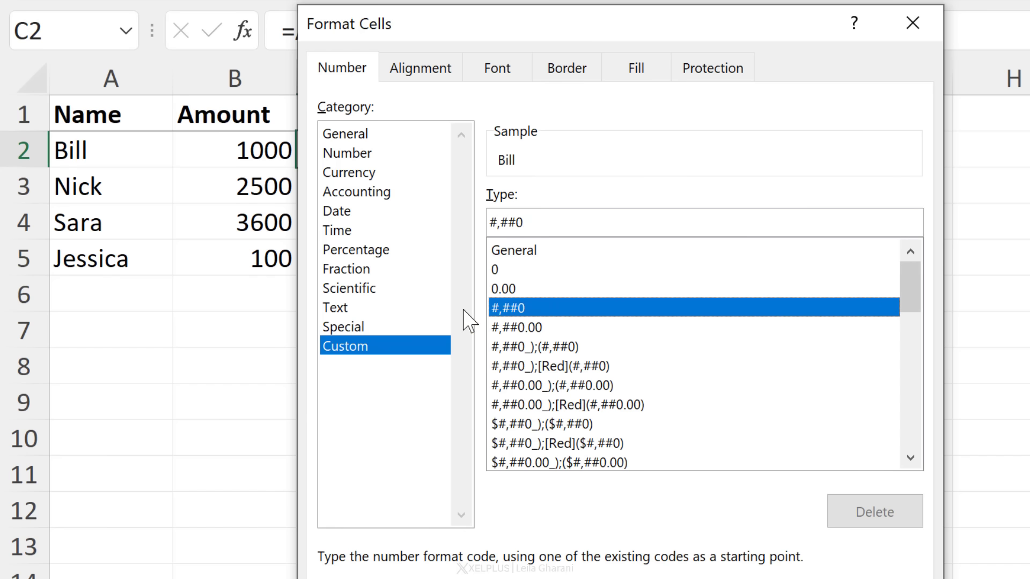
pyautogui.moveTo(530, 222); pyautogui.dragTo(454, 207)
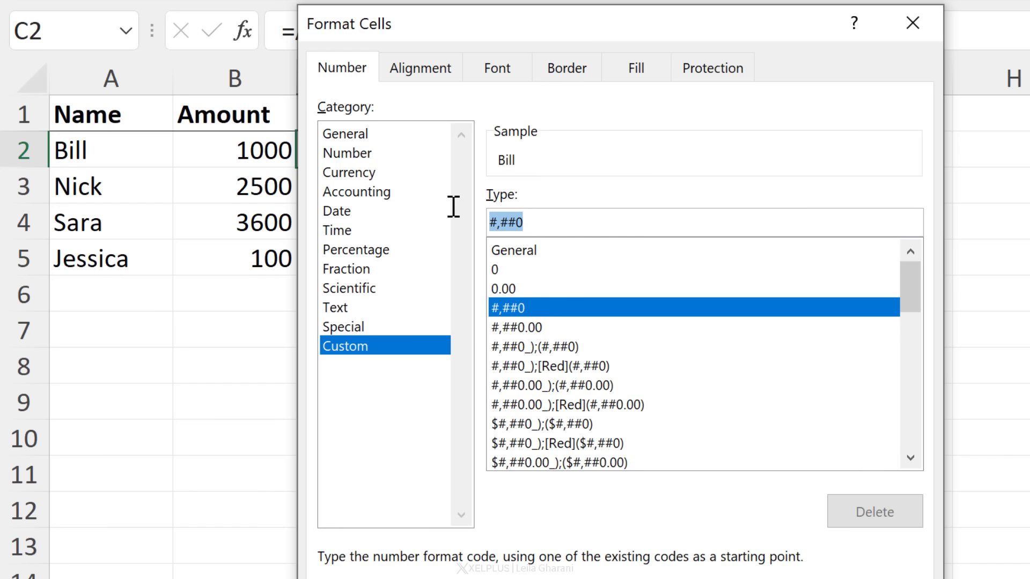
pyautogui.hotkey('ctrl', 'c')
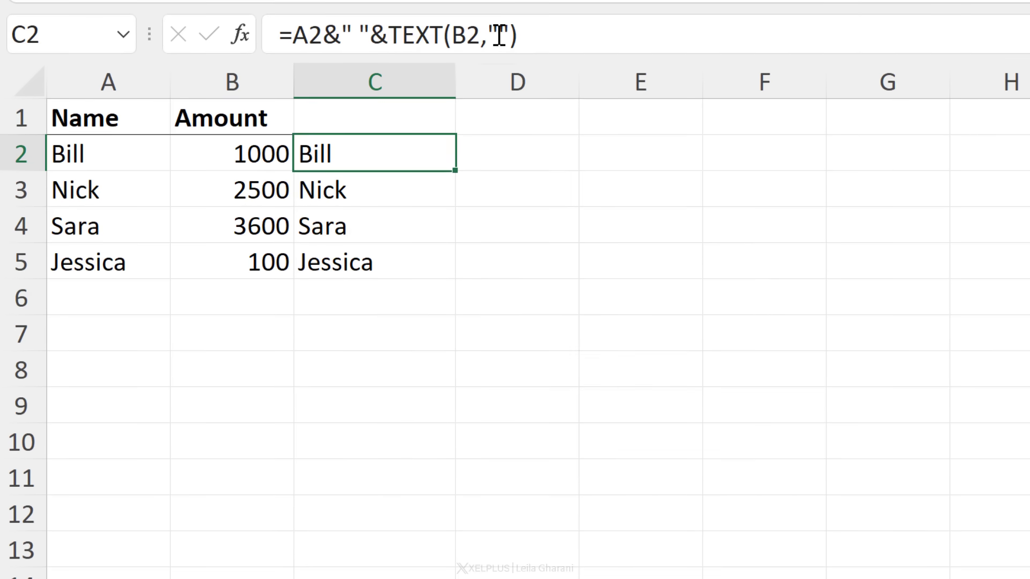
# Paste #,##0 into C2's TEXT format code and copy the formula down to C5, showing Bill 1,000.
pyautogui.click(498, 37)
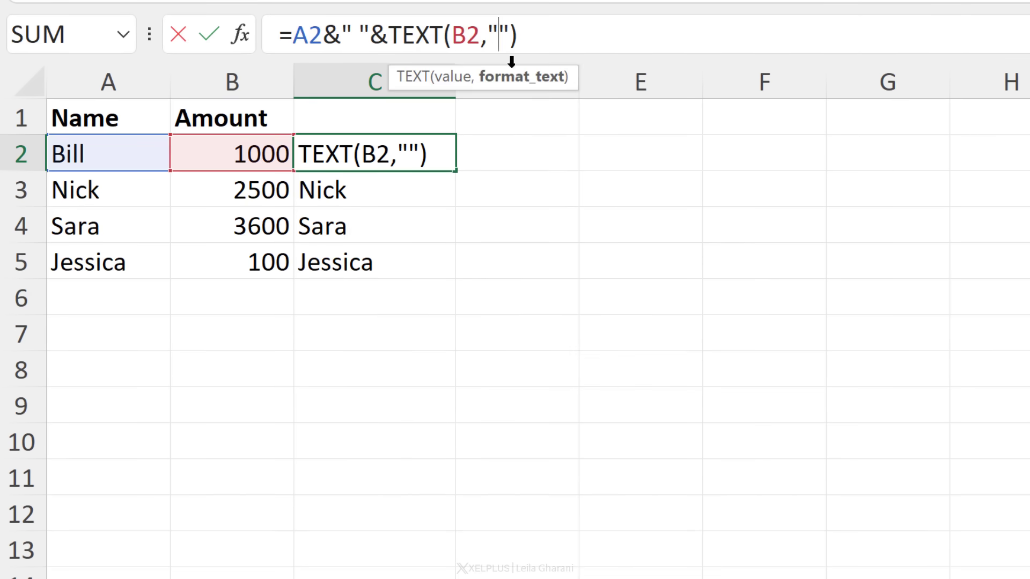
pyautogui.hotkey('ctrl', 'v')
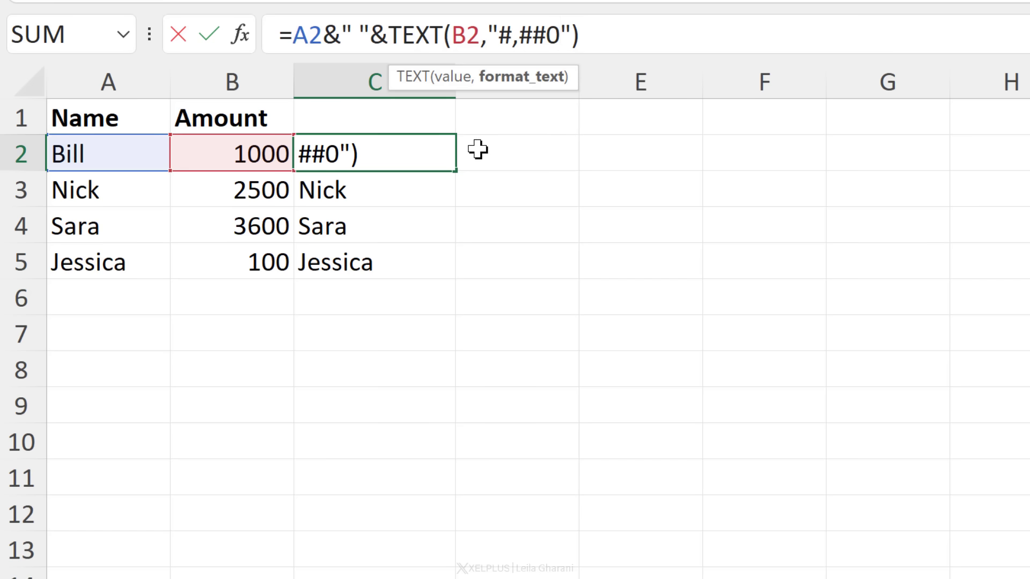
pyautogui.click(398, 205)
pyautogui.click(396, 153)
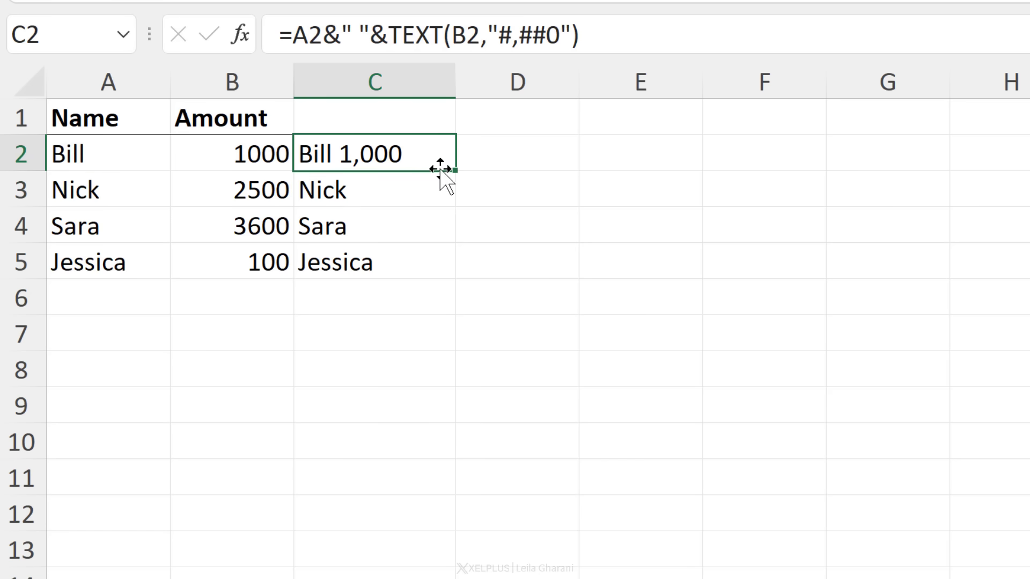
pyautogui.doubleClick(455, 171)
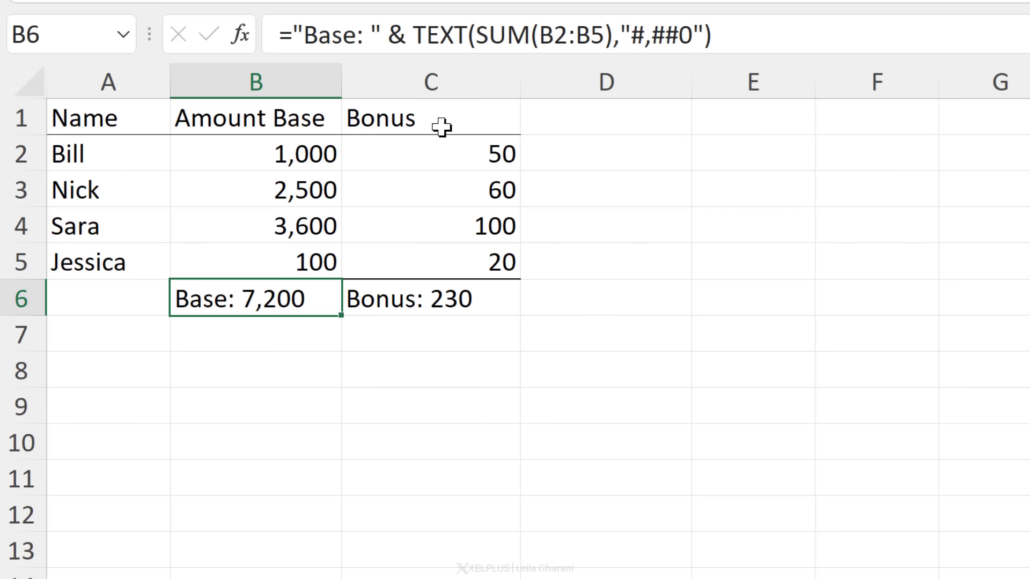
pyautogui.moveTo(262, 153); pyautogui.dragTo(268, 262)
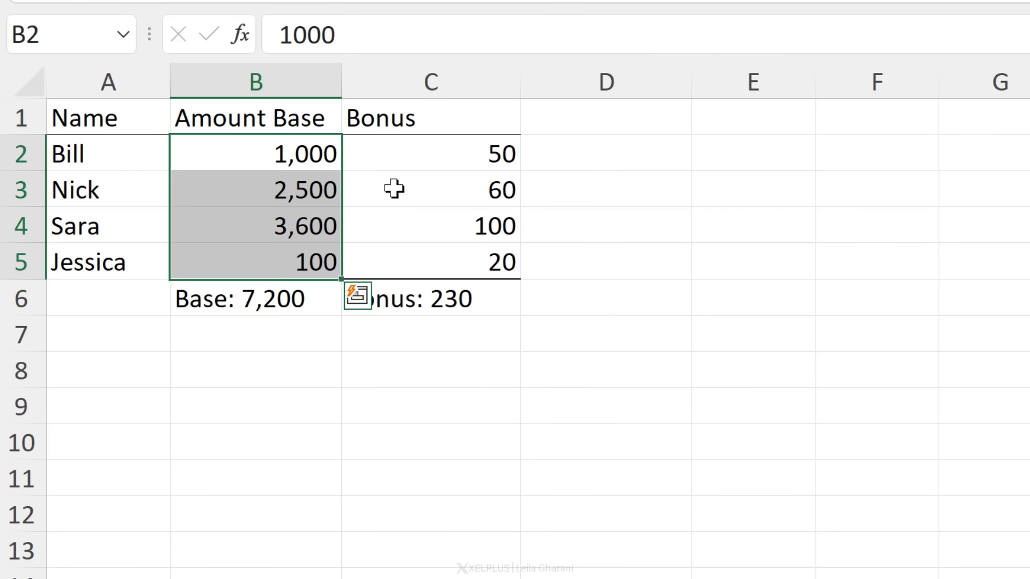
pyautogui.moveTo(429, 156); pyautogui.dragTo(435, 248)
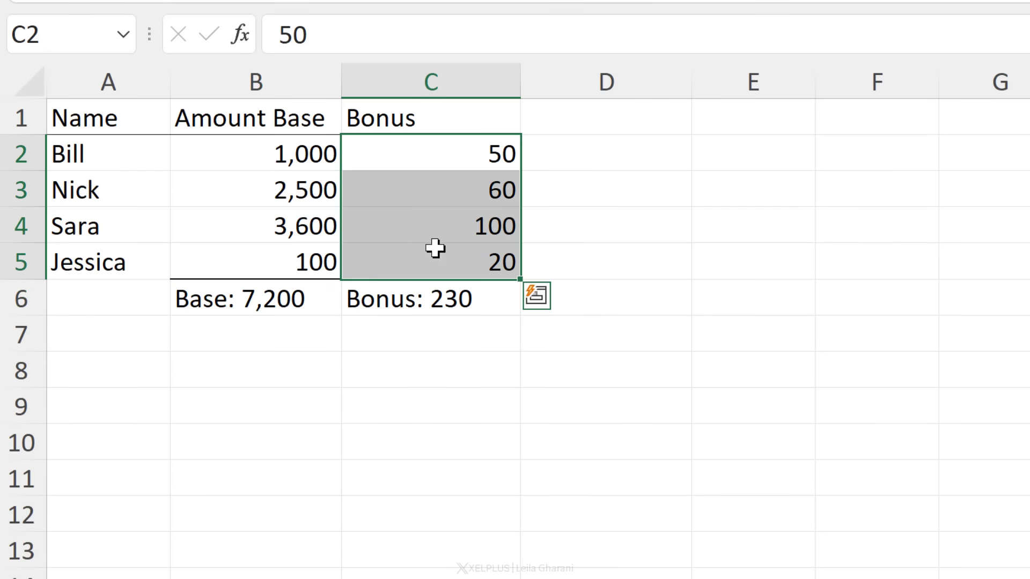
pyautogui.click(249, 306)
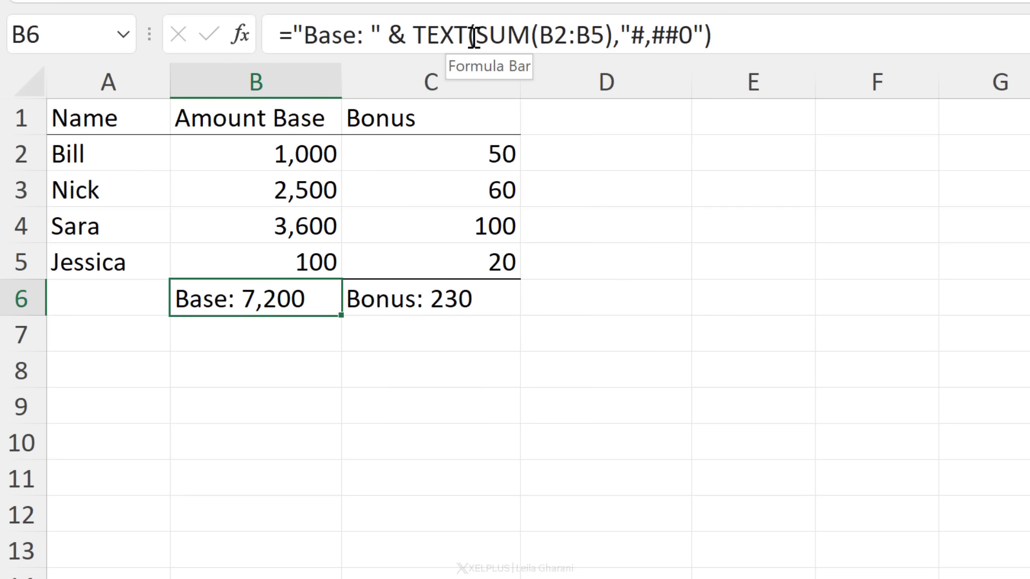
pyautogui.moveTo(473, 37); pyautogui.dragTo(612, 31)
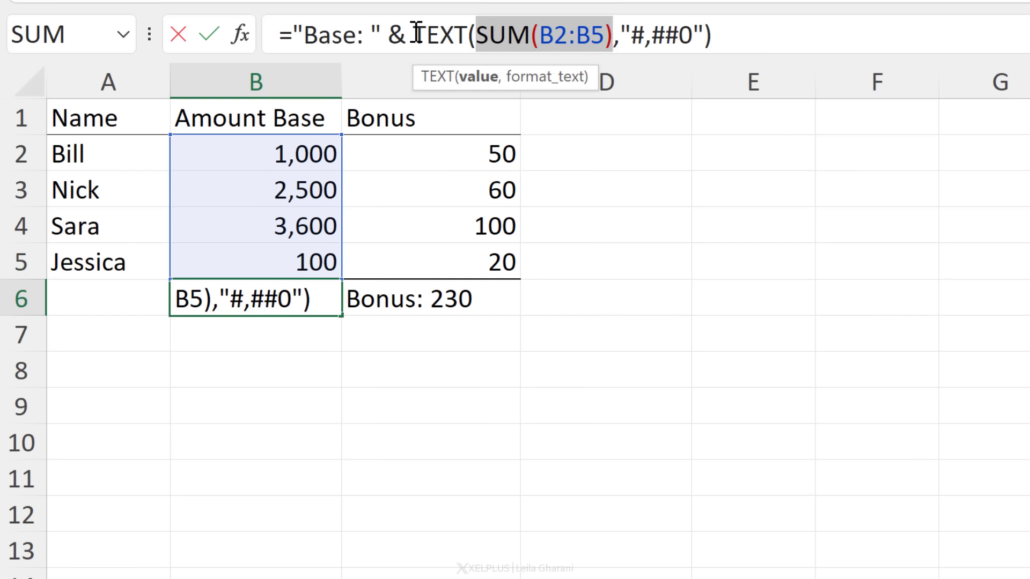
pyautogui.moveTo(418, 34); pyautogui.dragTo(703, 24)
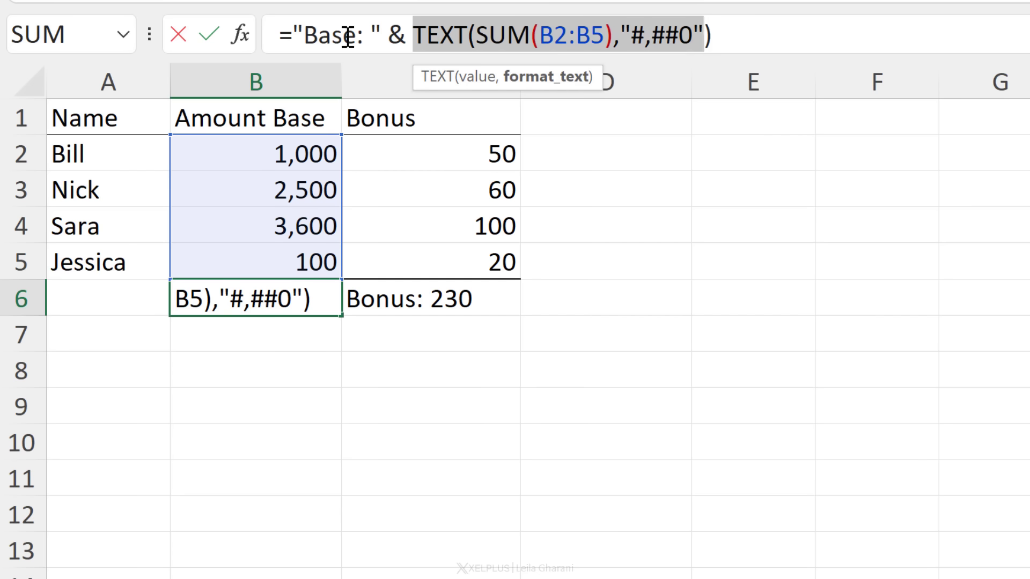
pyautogui.press('Return')
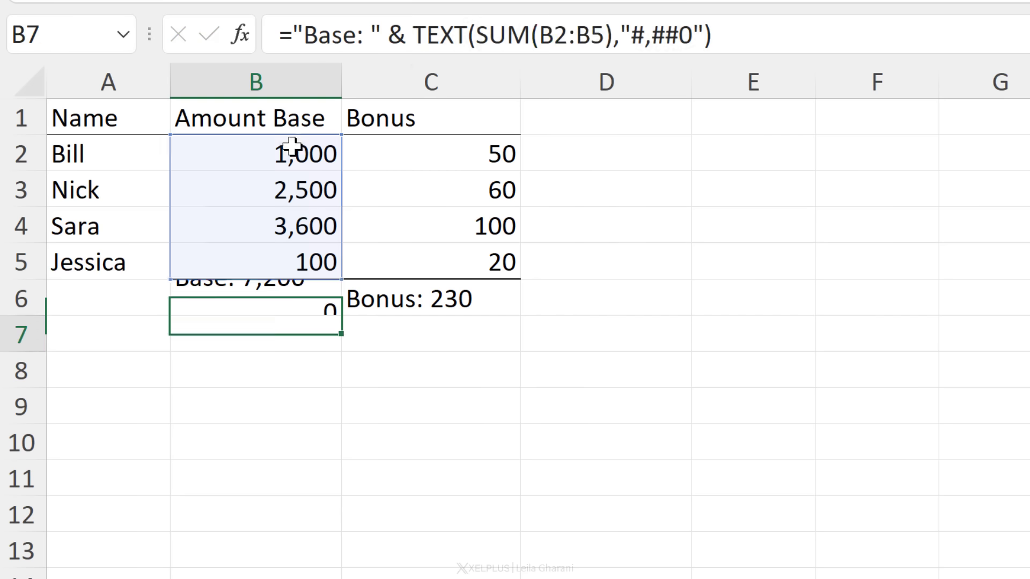
pyautogui.click(276, 294)
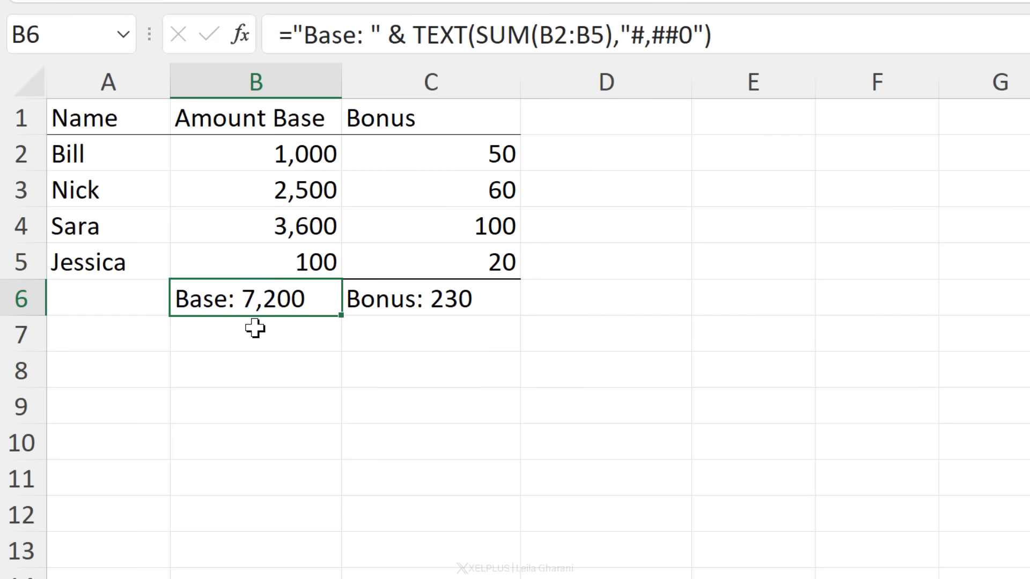
pyautogui.click(381, 299)
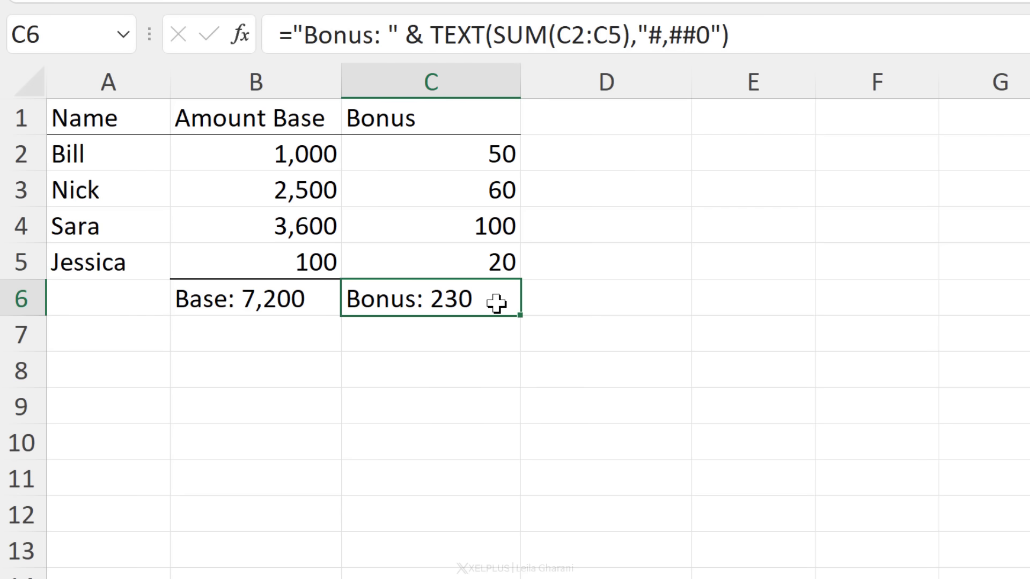
pyautogui.click(601, 294)
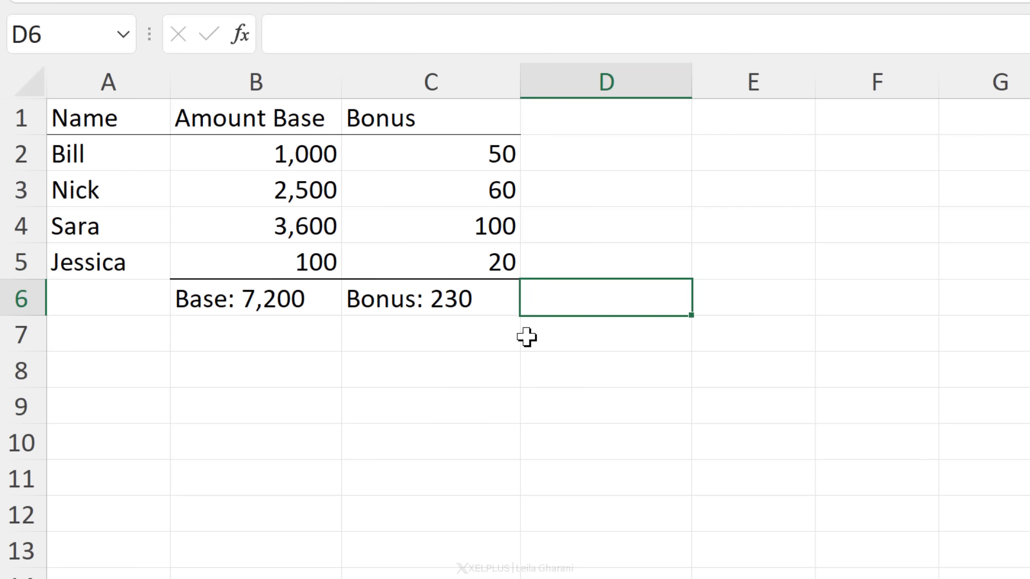
# Enter =SUM(B6:C6) in D6, which shows 0, then review the text formulas in C6 and B6.
pyautogui.write('=sum(')
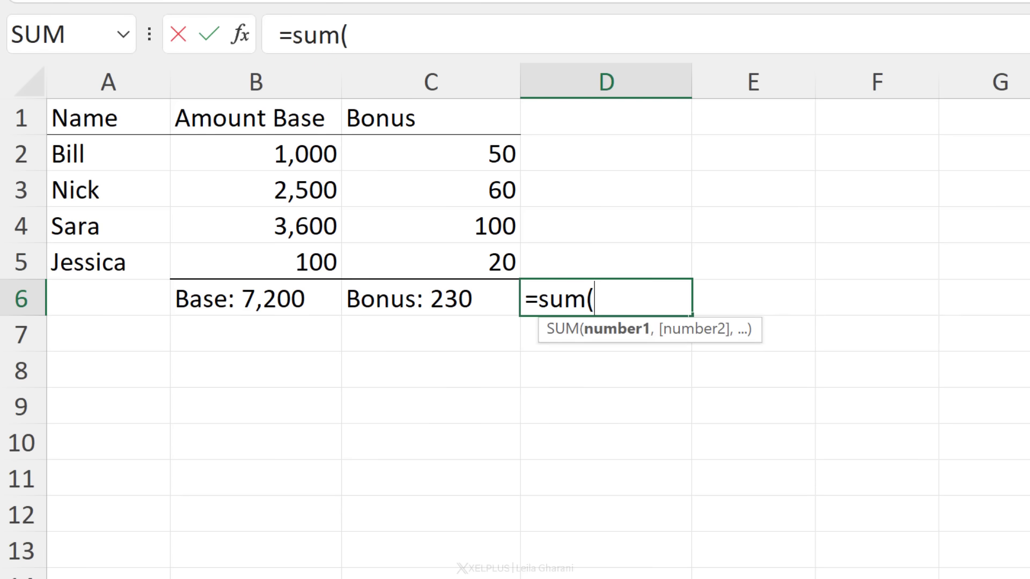
pyautogui.moveTo(461, 294); pyautogui.dragTo(308, 285)
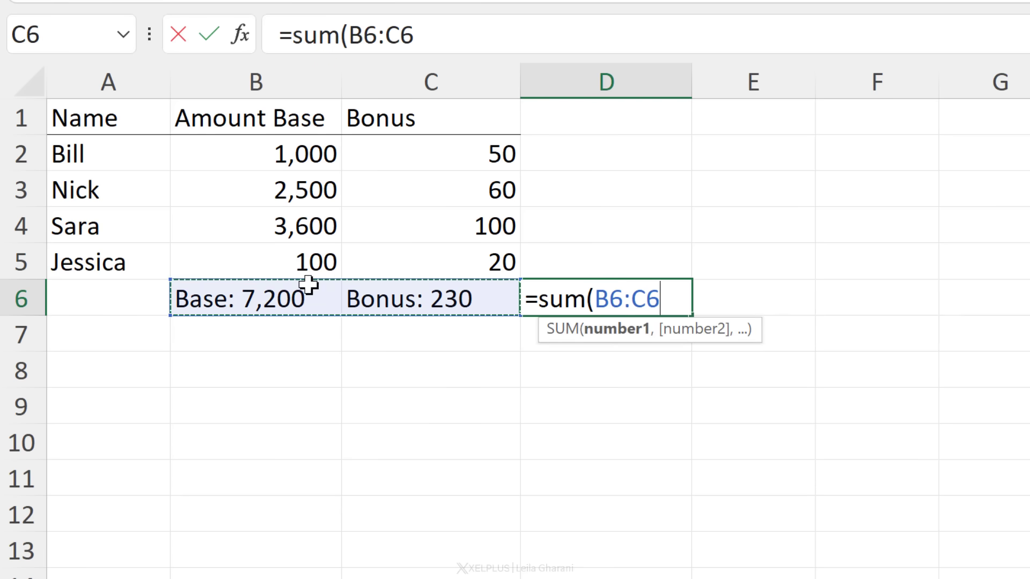
pyautogui.write(')')
pyautogui.press('Return')
pyautogui.press('Up')
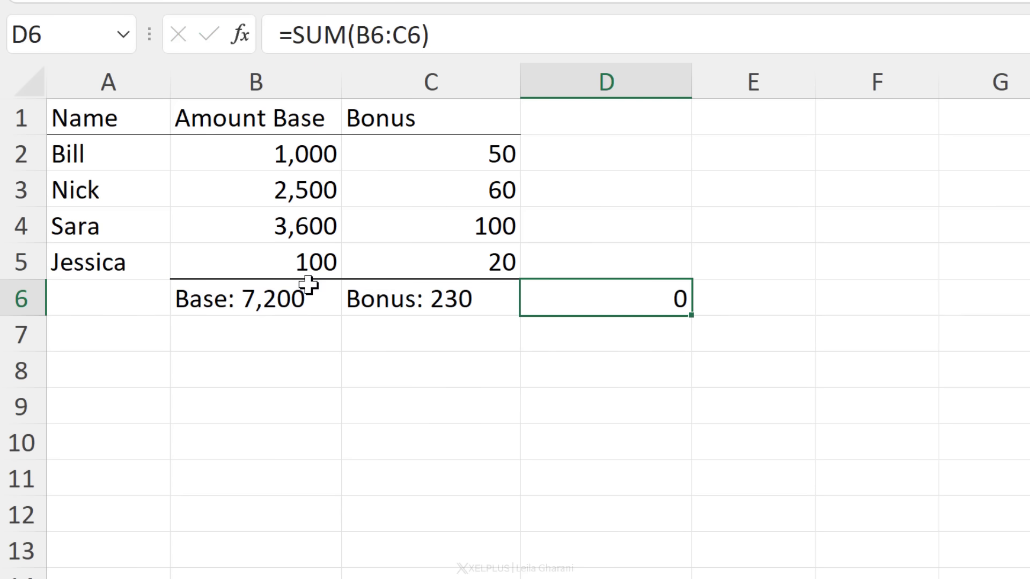
pyautogui.click(408, 305)
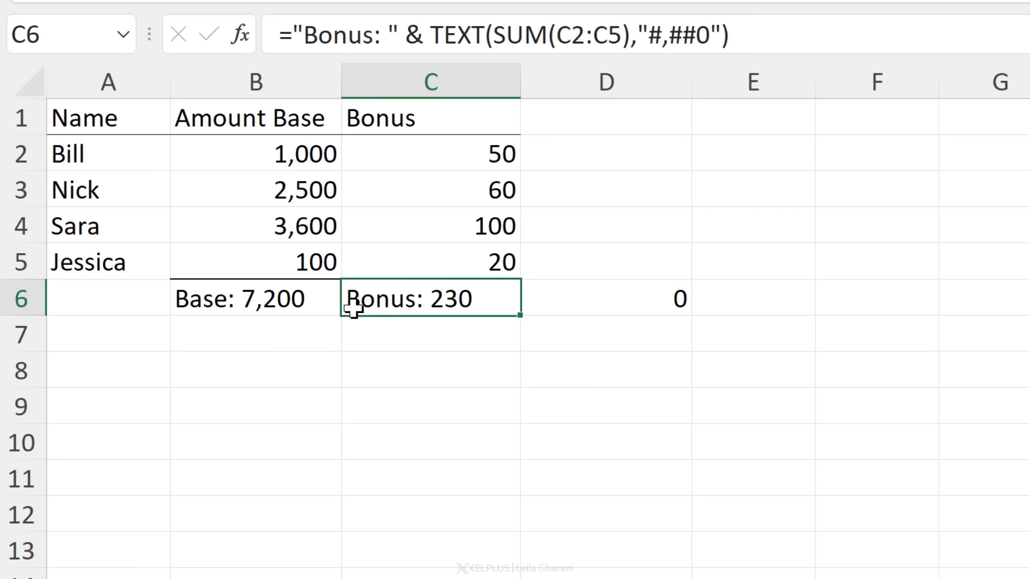
pyautogui.click(322, 304)
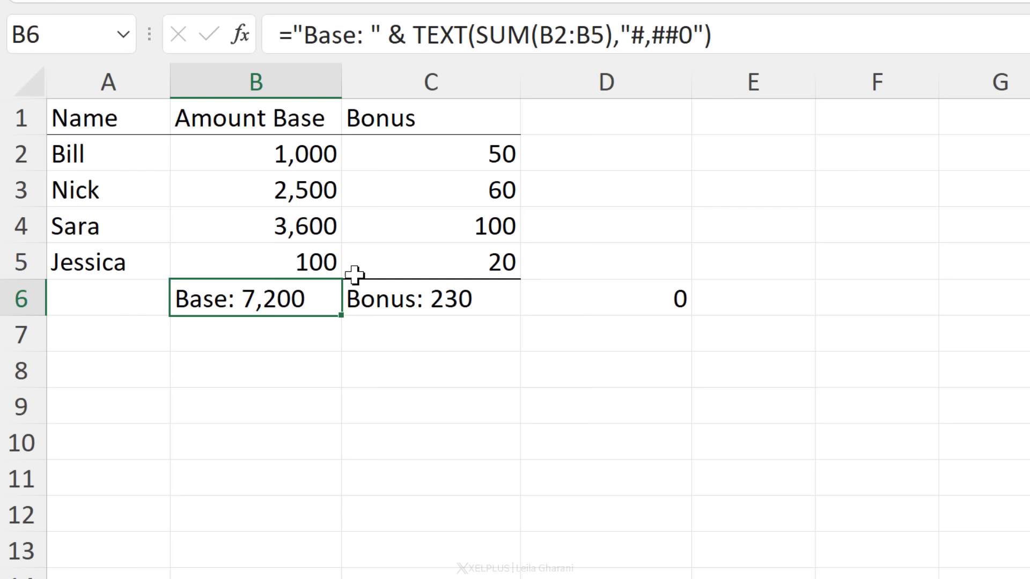
# Strip the label and TEXT wrapper from B6, leaving =SUM(B2:B5) showing 7,200.
pyautogui.moveTo(476, 34); pyautogui.dragTo(297, 24)
pyautogui.press('Delete')
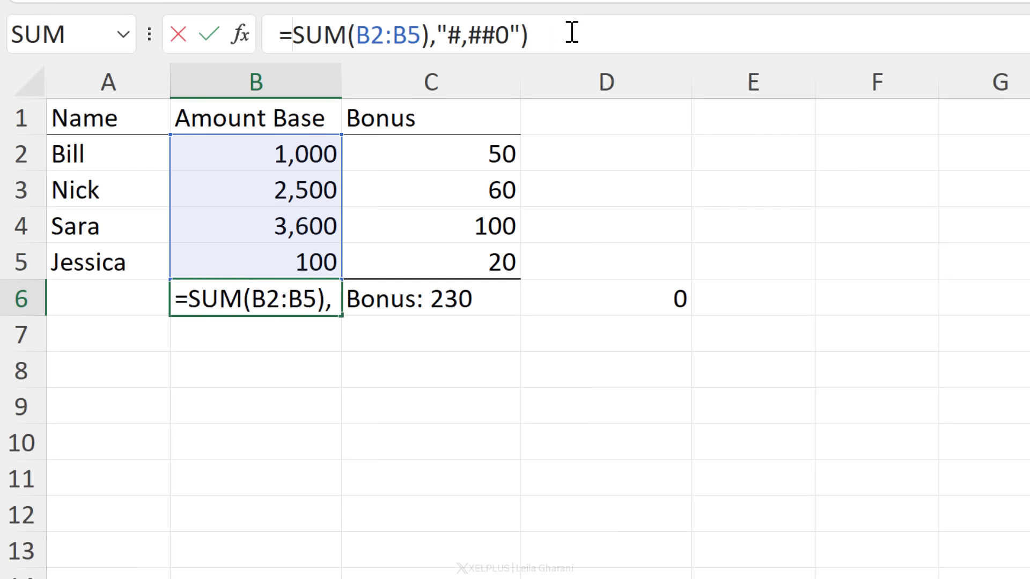
pyautogui.moveTo(568, 32); pyautogui.dragTo(433, 27)
pyautogui.press('Delete')
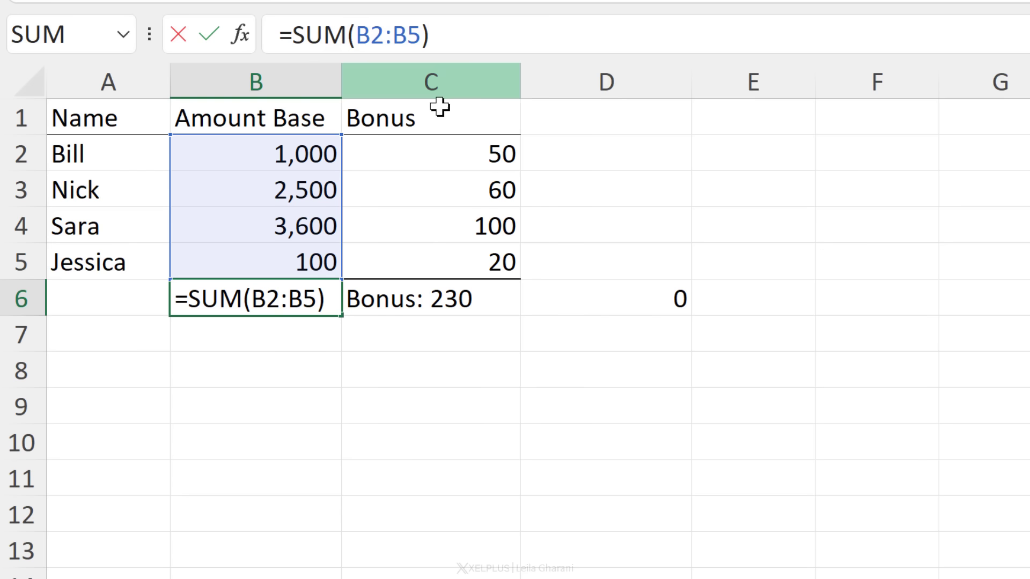
pyautogui.press('Return')
# Fill B6's sum formula right into C6 so C6 shows 230 and D6 totals 7,430.
pyautogui.click(276, 302)
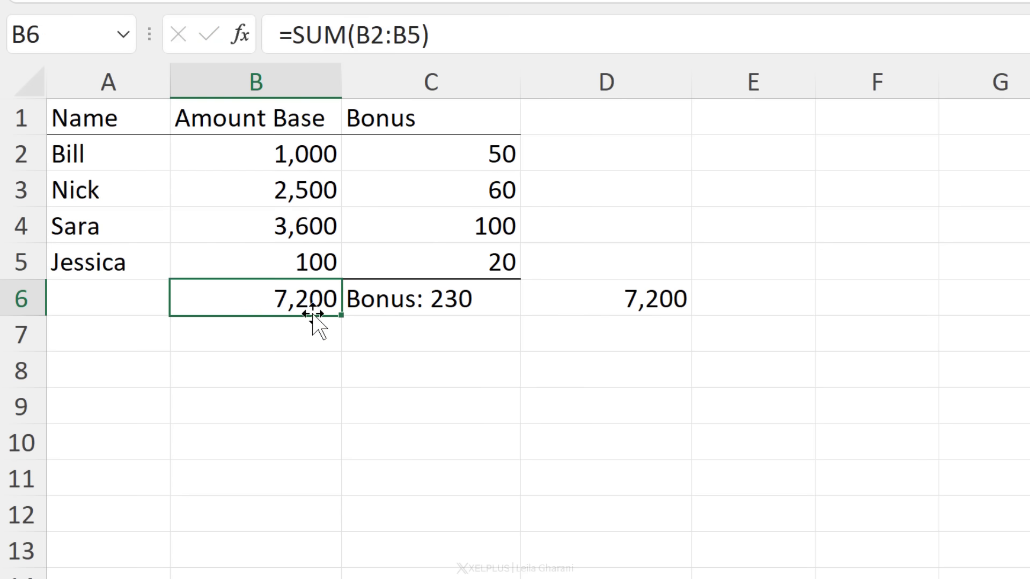
pyautogui.keyDown('shift'); pyautogui.click(456, 302); pyautogui.keyUp('shift')
pyautogui.hotkey('ctrl', 'r')
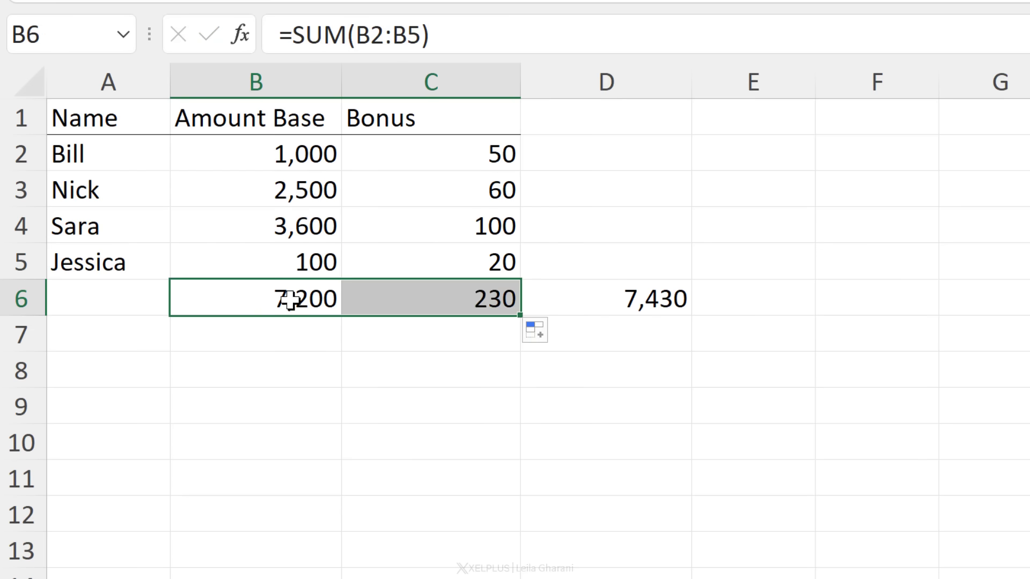
pyautogui.click(285, 306)
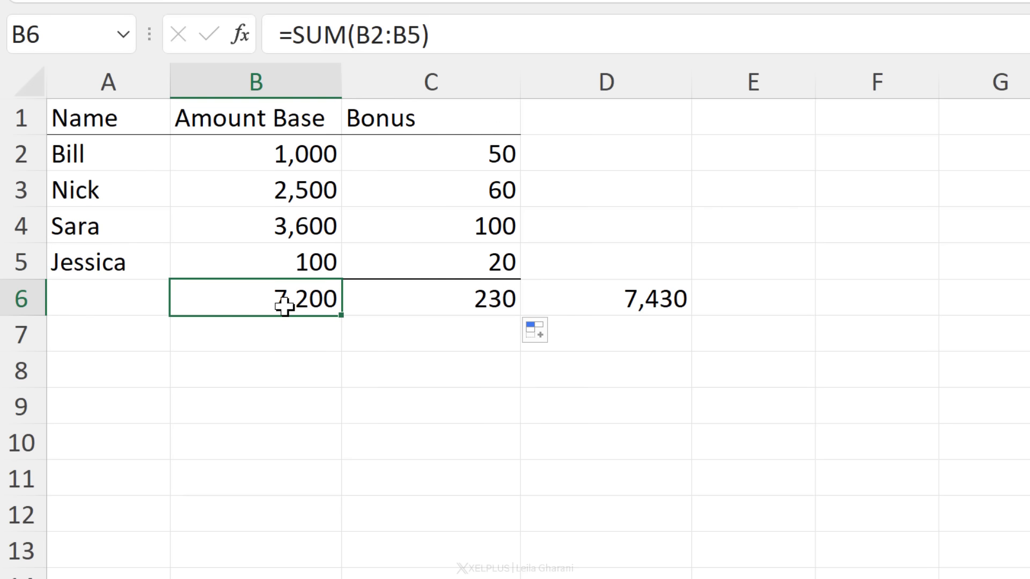
# Give B6 the custom number format "Base: "#,##0 so it displays Base: 7,200.
pyautogui.rightClick(285, 307)
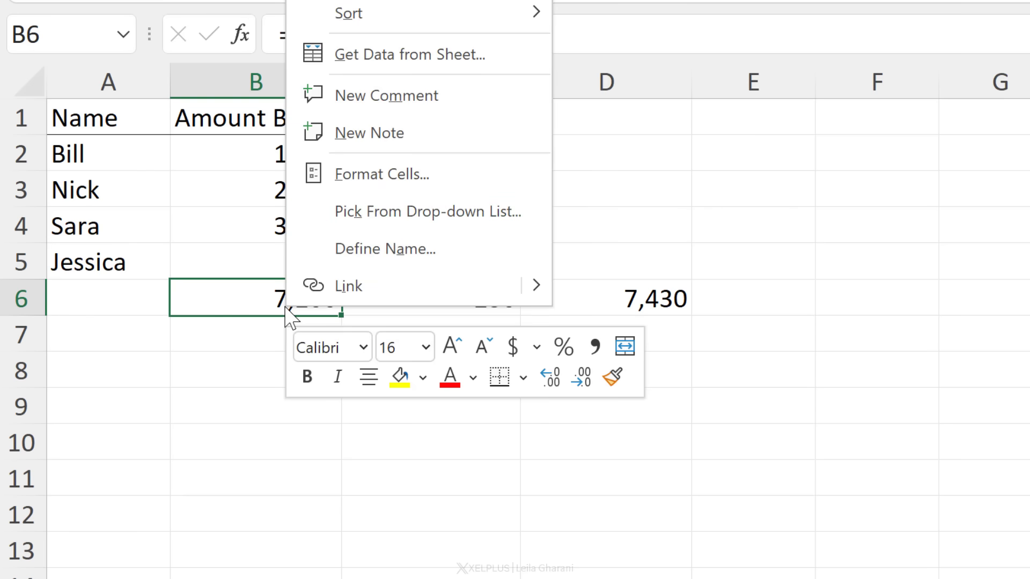
pyautogui.click(357, 177)
pyautogui.click(99, 155)
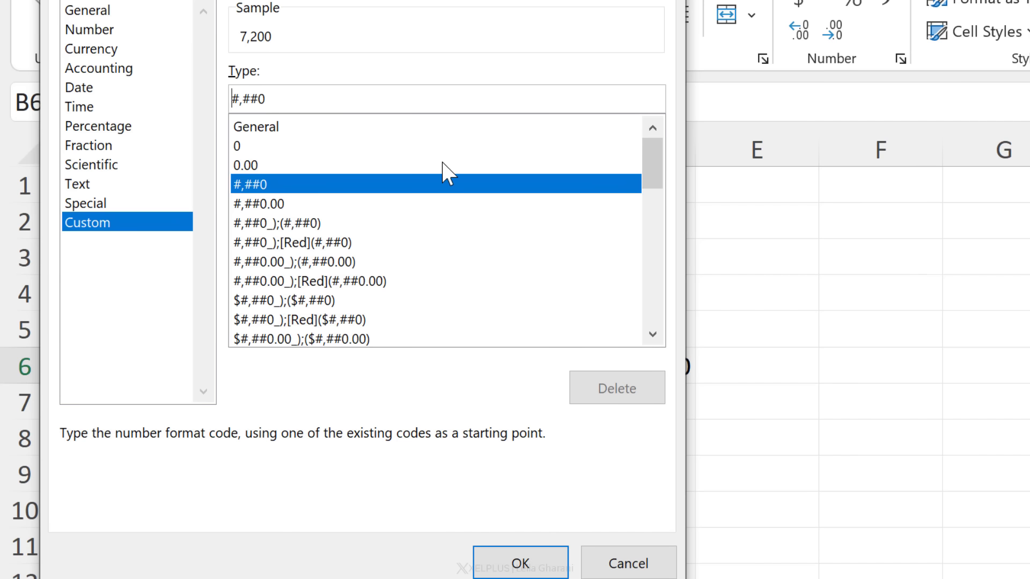
pyautogui.write('"')
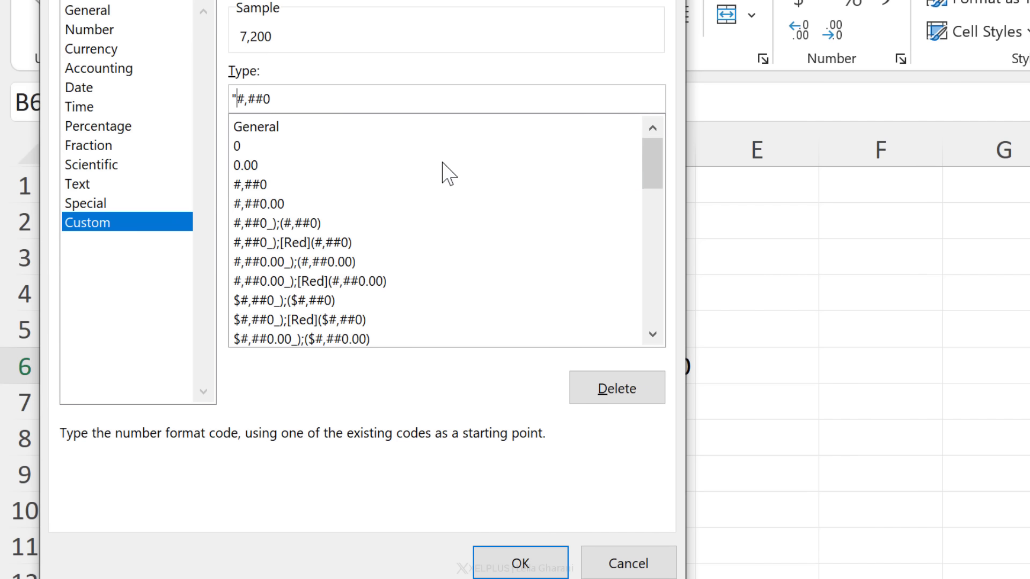
pyautogui.write('Base: "')
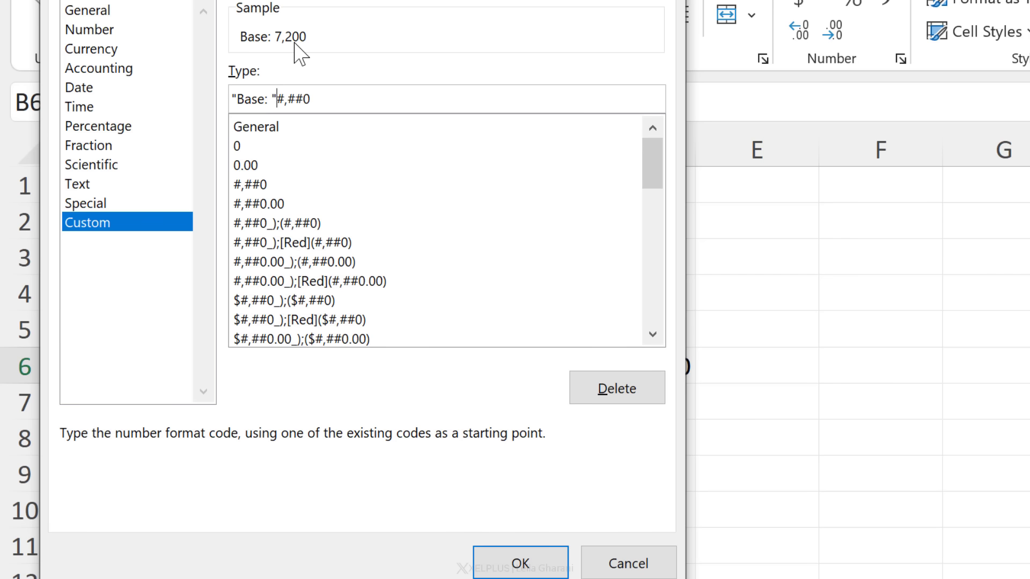
pyautogui.click(521, 563)
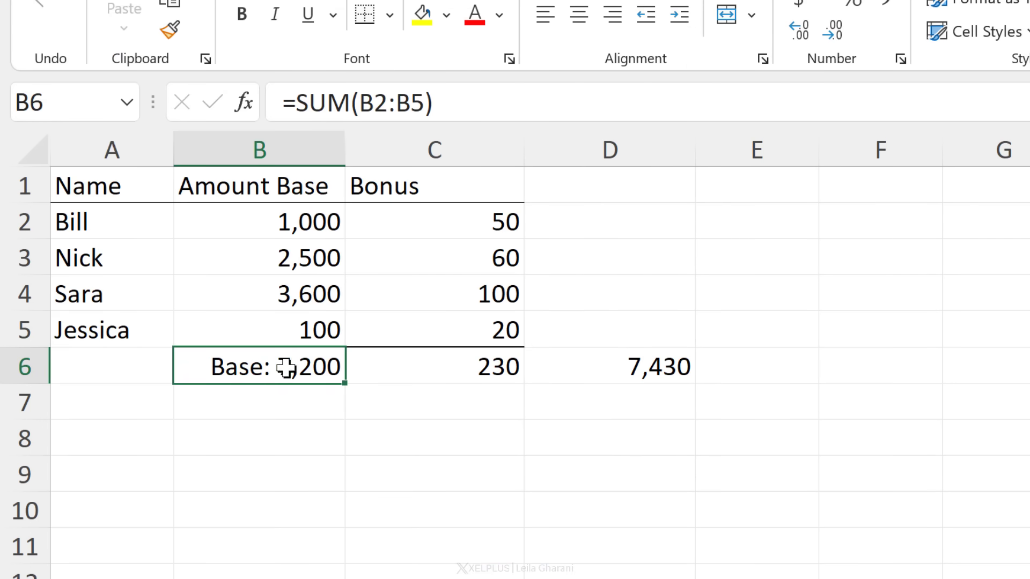
# Give C6 the custom format "Bonus: "#,##0, adapted from the Base format, so it shows Bonus: 230.
pyautogui.click(482, 368)
pyautogui.hotkey('ctrl', '1')
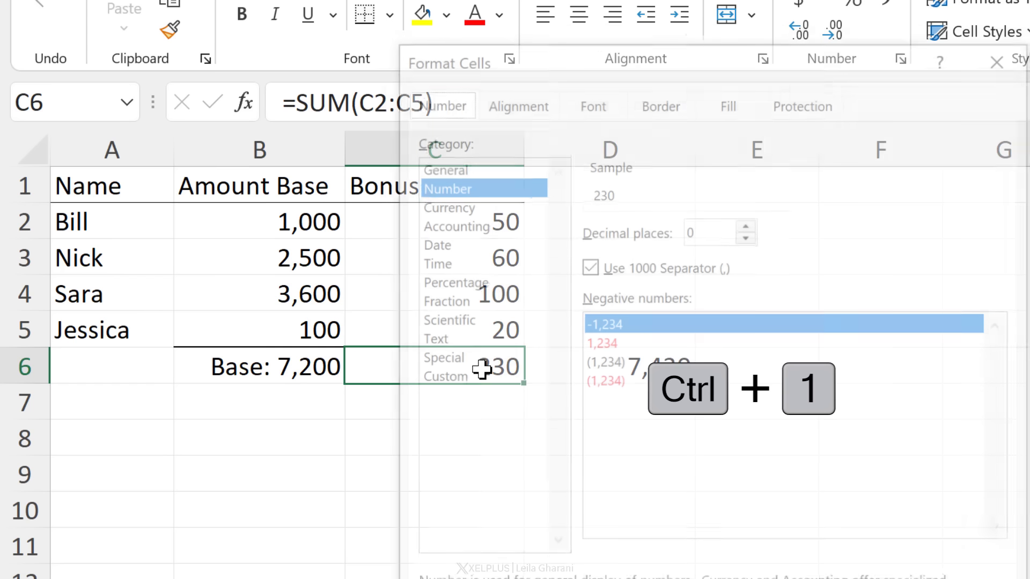
pyautogui.click(435, 377)
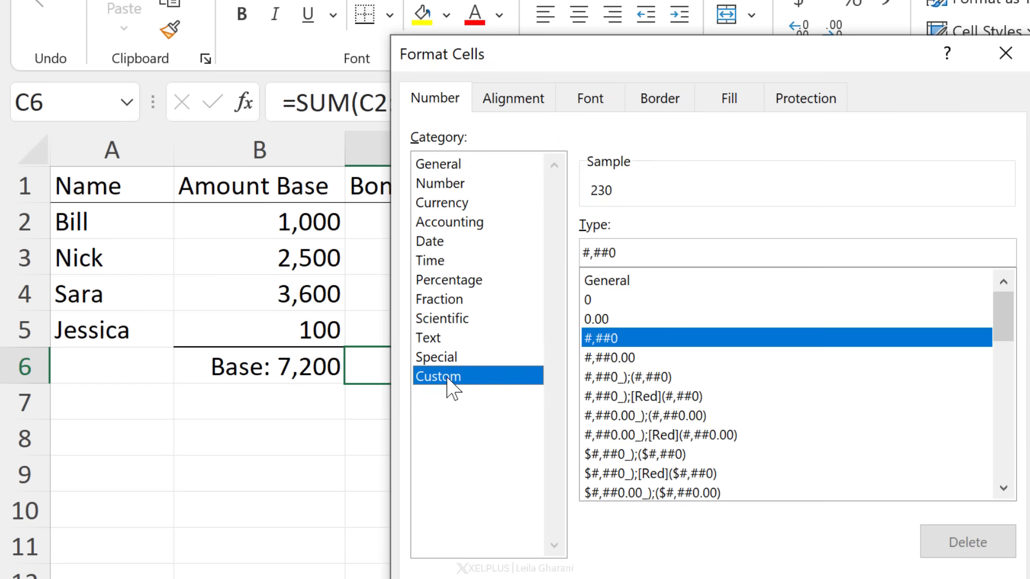
pyautogui.moveTo(1003, 332); pyautogui.dragTo(1001, 485)
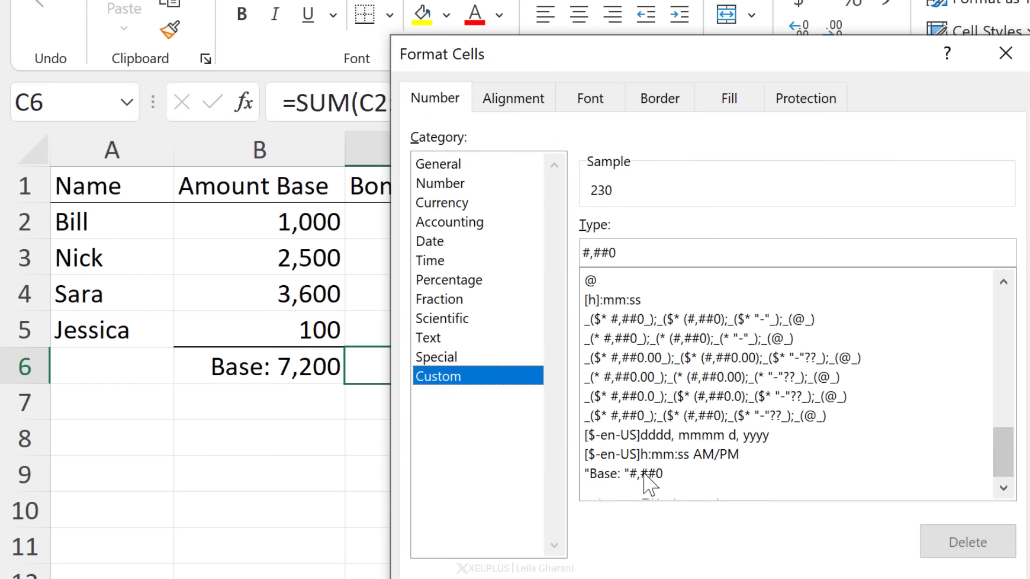
pyautogui.click(626, 473)
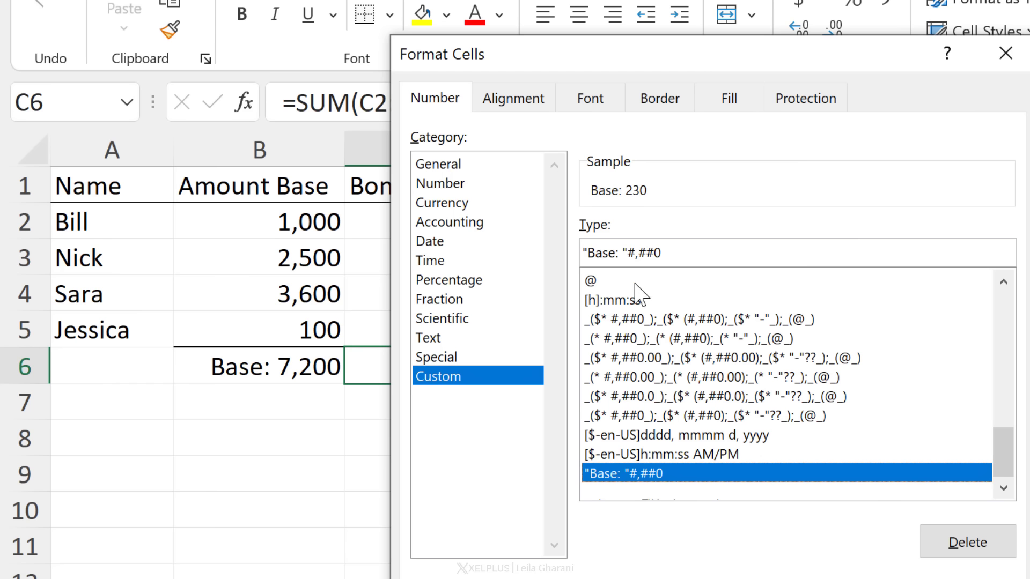
pyautogui.click(615, 258)
pyautogui.press('BackSpace')
pyautogui.press('BackSpace')
pyautogui.press('BackSpace')
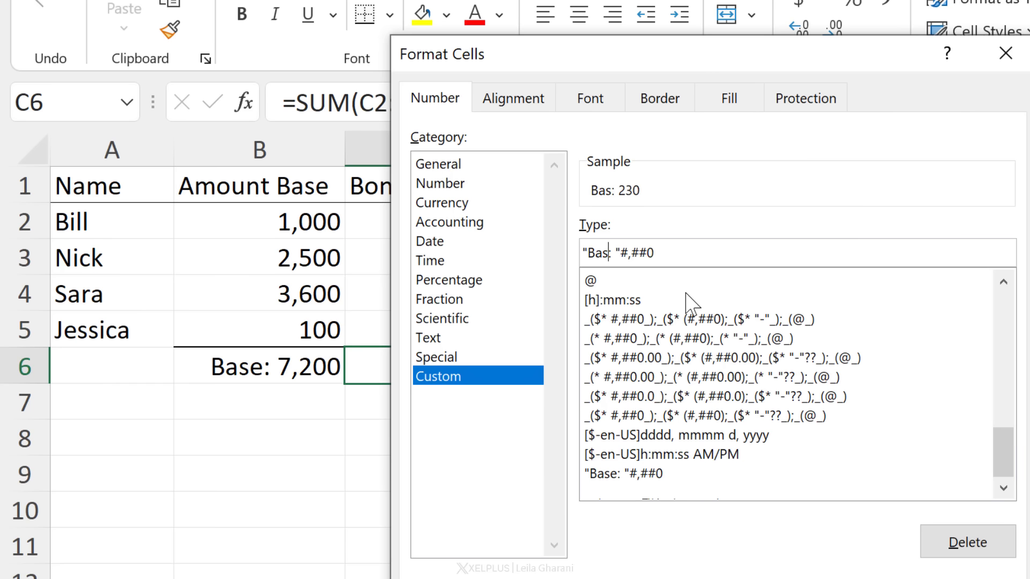
pyautogui.write('onus')
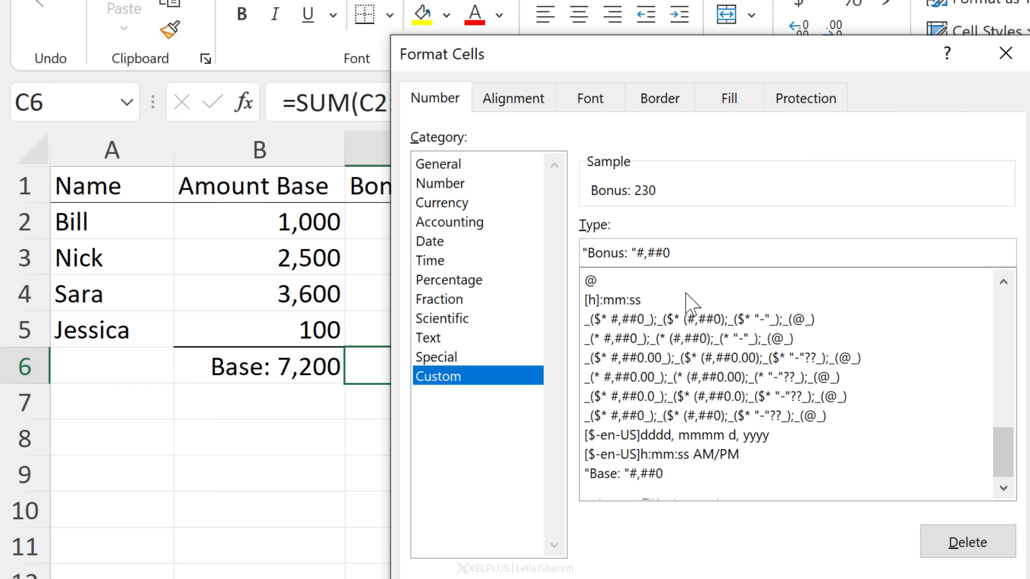
pyautogui.press('Return')
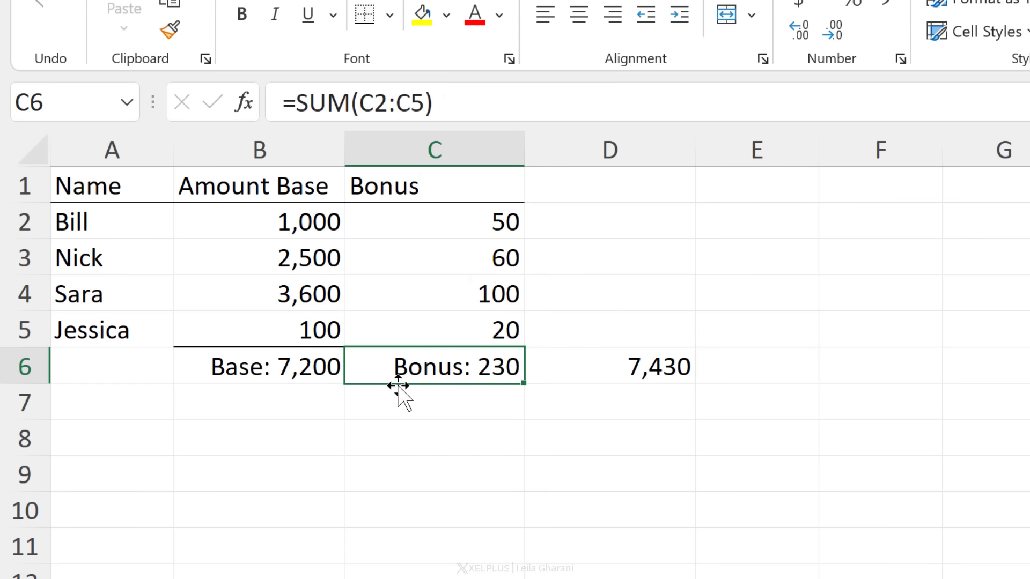
# Inspect D6's formula =SUM(B6:C6) in the formula bar.
pyautogui.click(633, 360)
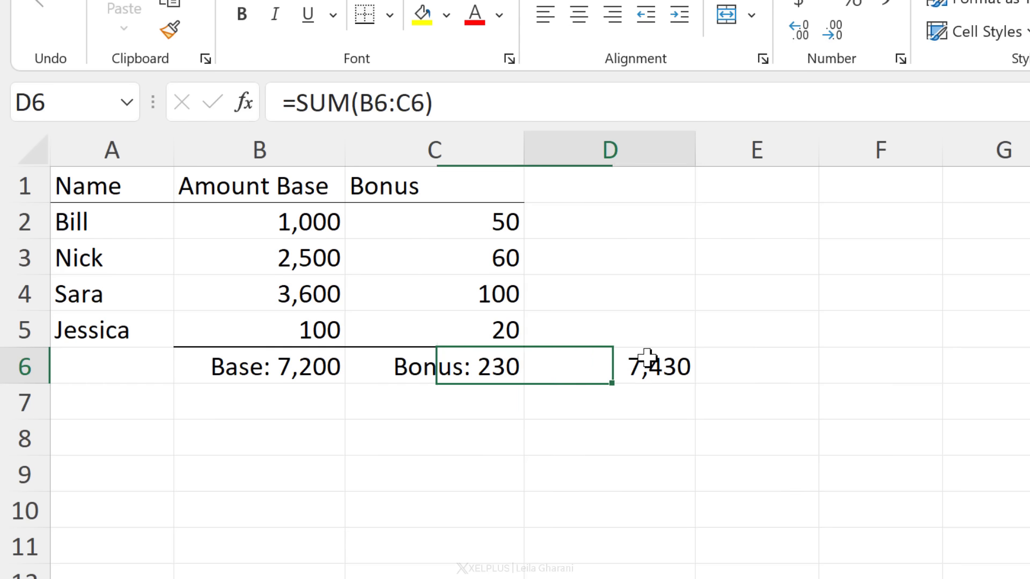
pyautogui.click(509, 102)
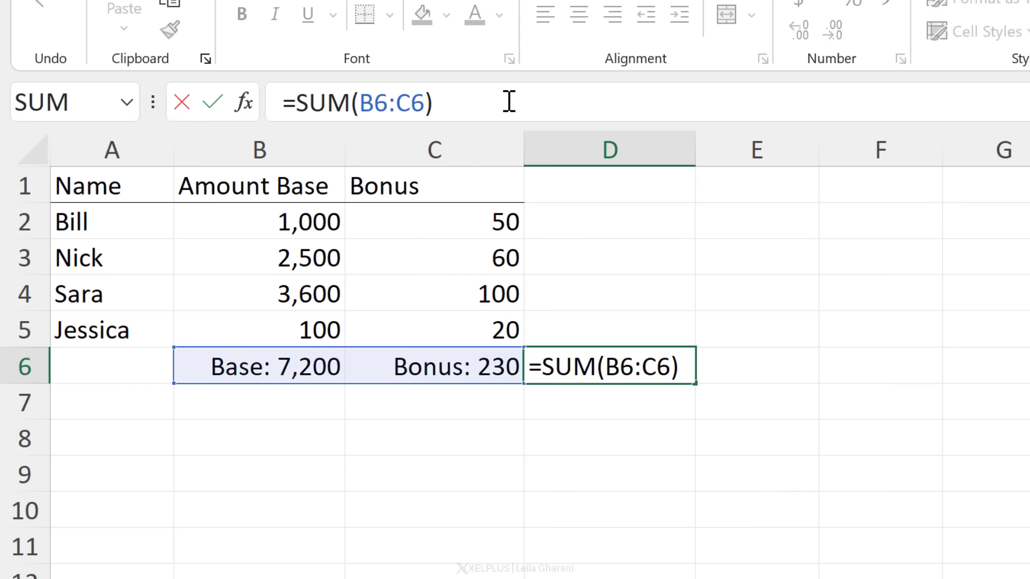